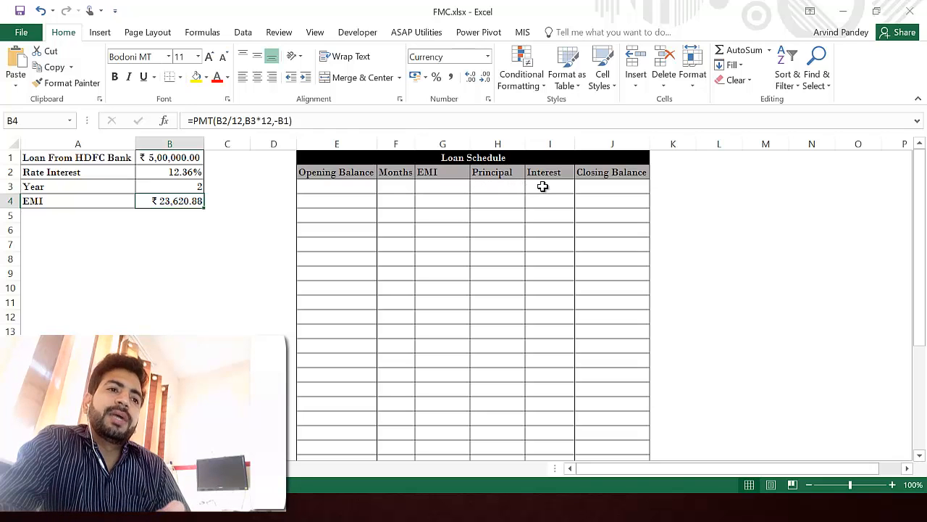
Link the first Opening Balance cell, E3, to the loan amount with the formula =B1
{"action": "left_click", "coordinate": [348, 187]}
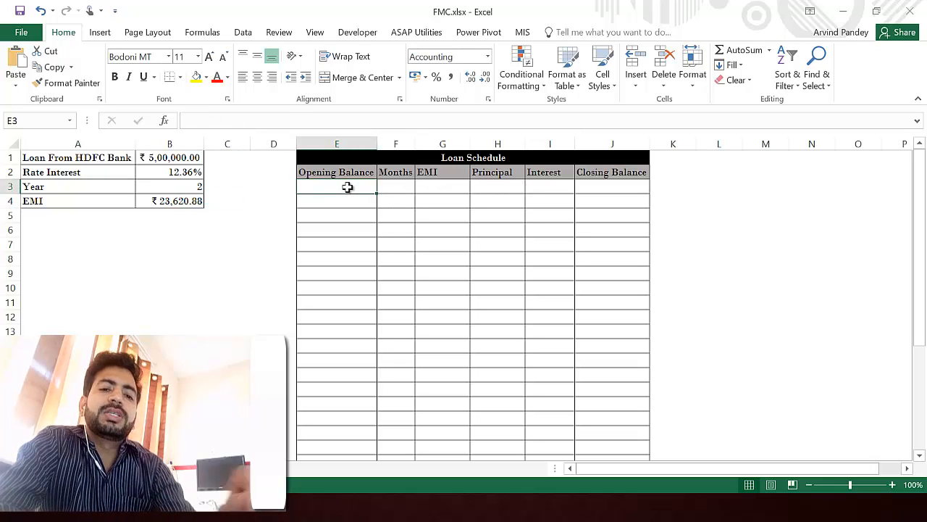
{"action": "type", "text": "="}
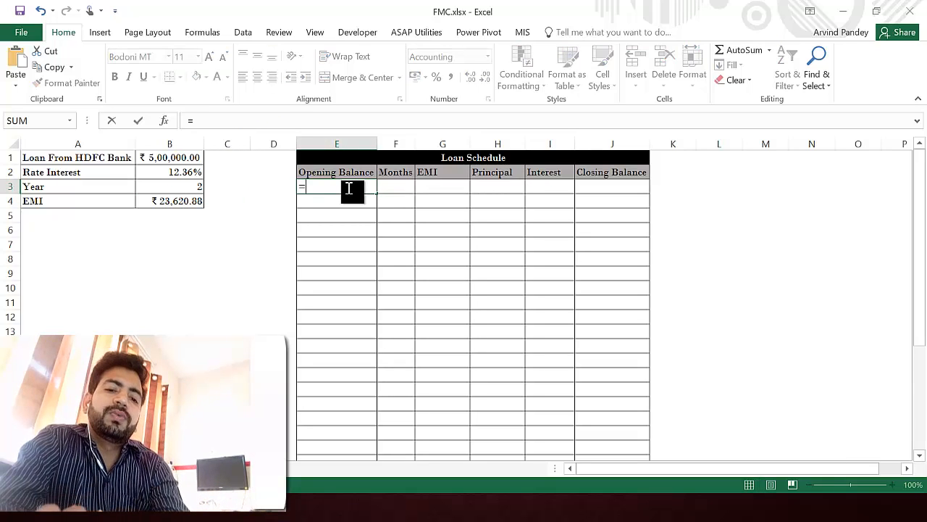
{"action": "key", "text": "Left"}
{"action": "key", "text": "Left"}
{"action": "key", "text": "Left"}
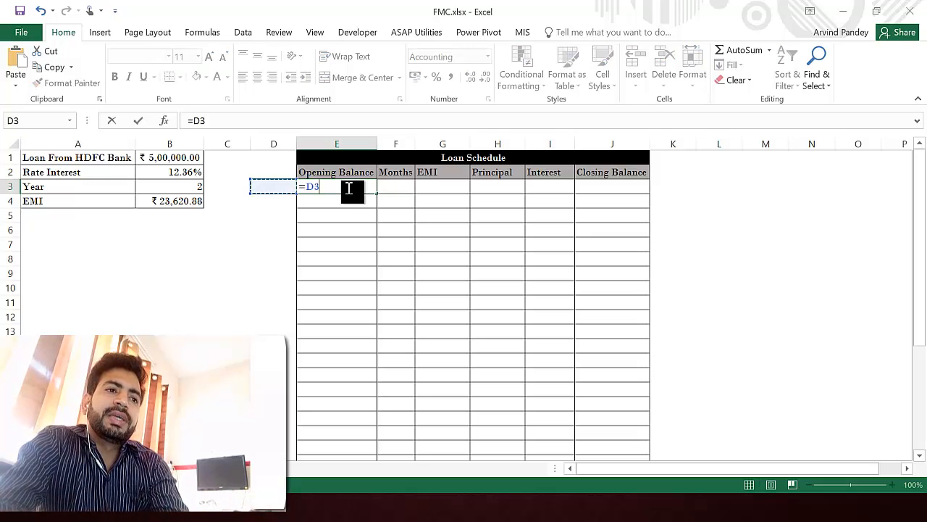
{"action": "key", "text": "Up"}
{"action": "key", "text": "Up"}
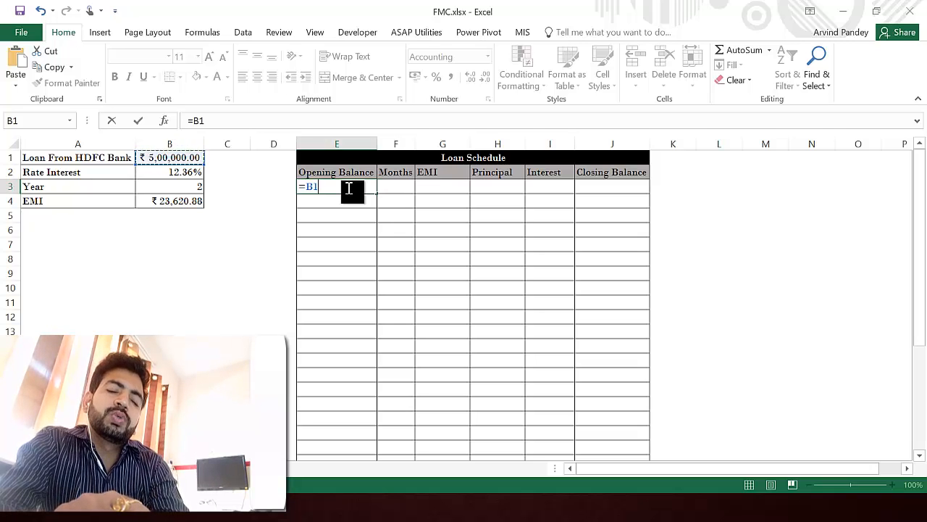
{"action": "key", "text": "Return"}
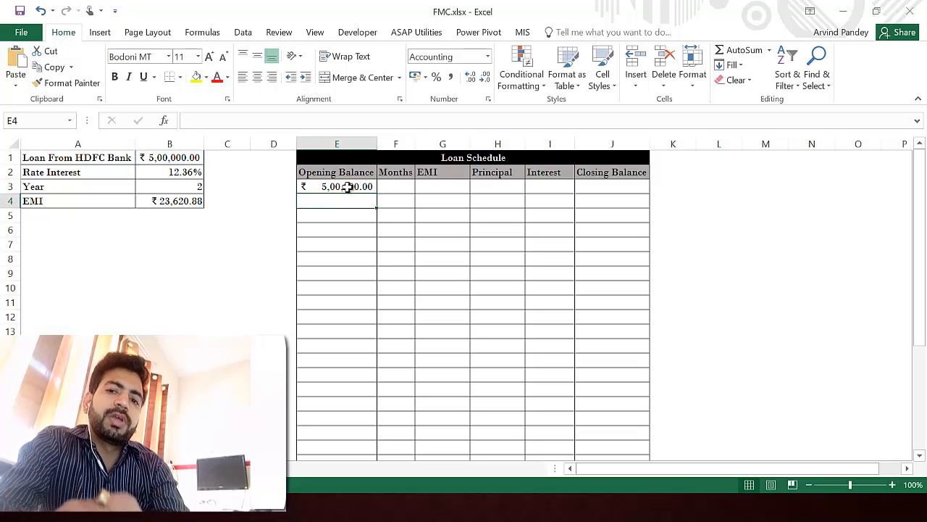
{"action": "left_click", "coordinate": [347, 187]}
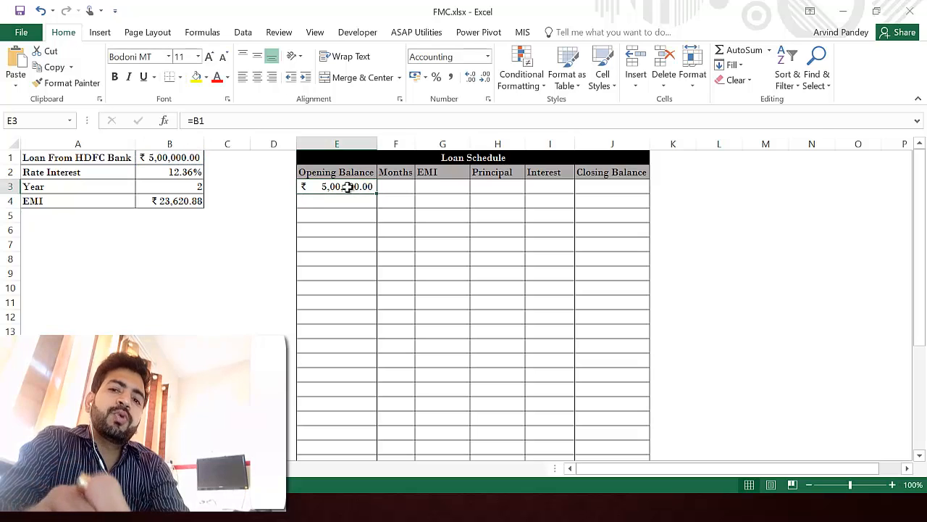
Enter 1 and 2 as the first two values of the Months column, in F3 and F4
{"action": "key", "text": "Right"}
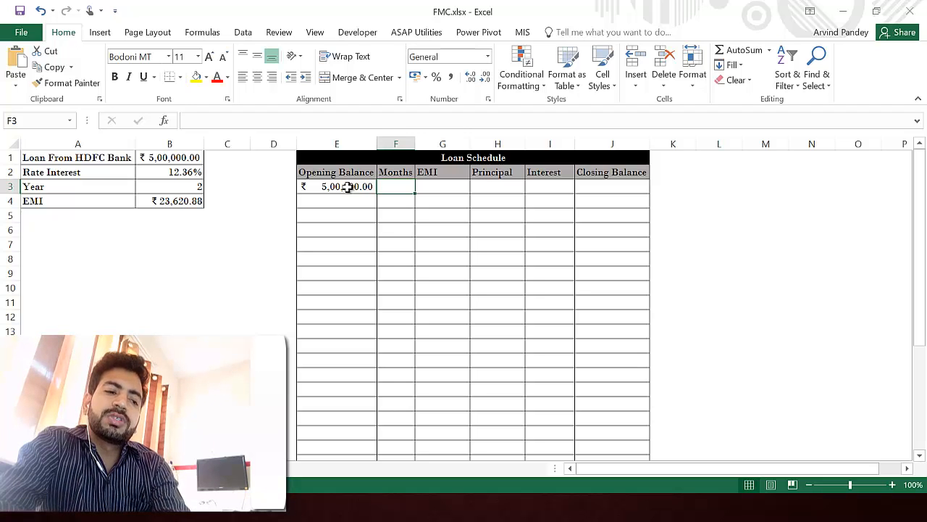
{"action": "type", "text": "1"}
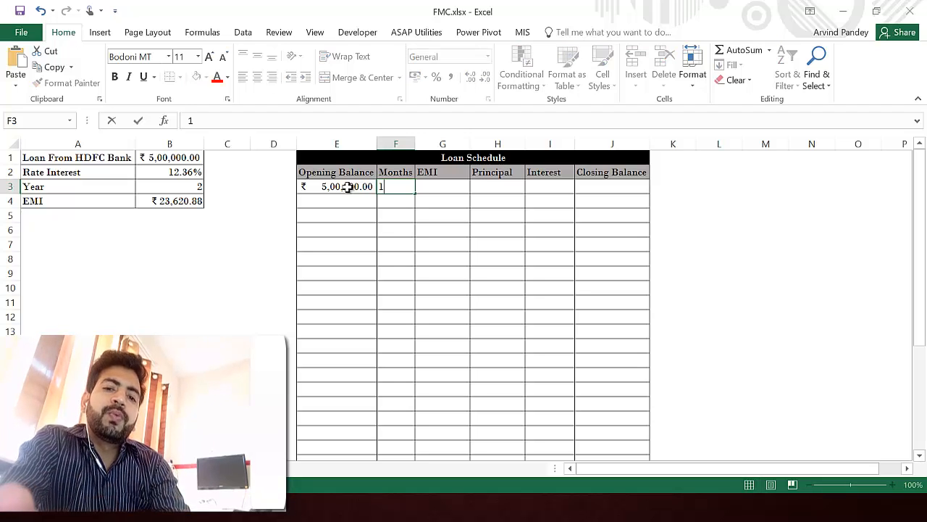
{"action": "key", "text": "Return"}
{"action": "type", "text": "2"}
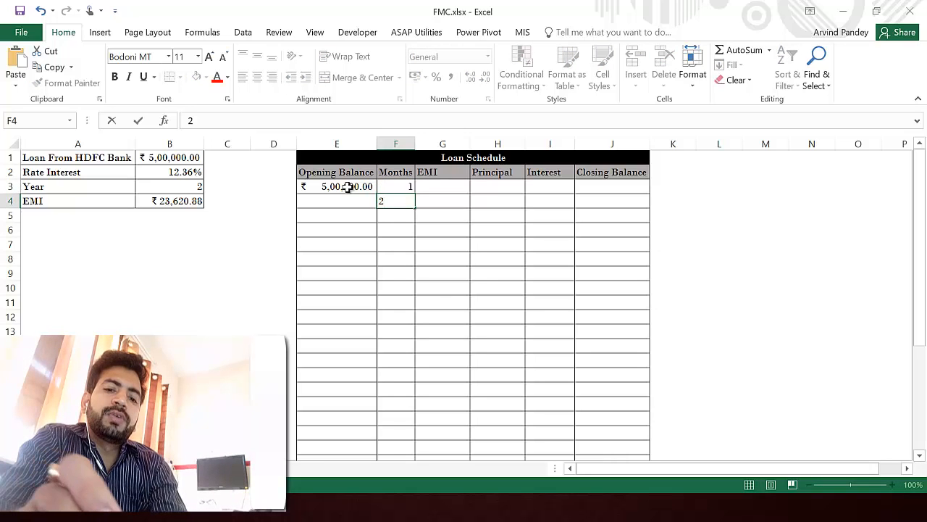
{"action": "key", "text": "Return"}
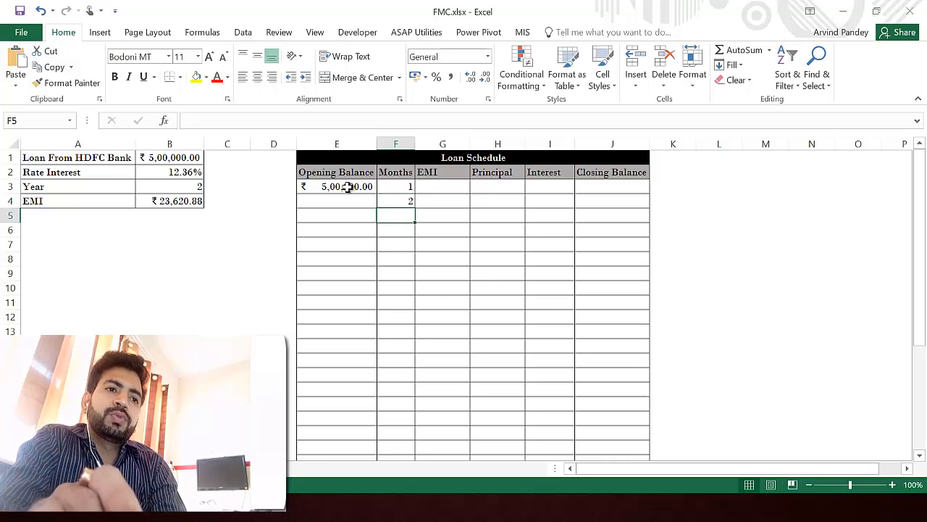
Extend the month series from F3:F4 down the Months column to 24
{"action": "key", "text": "Up"}
{"action": "key", "text": "Up"}
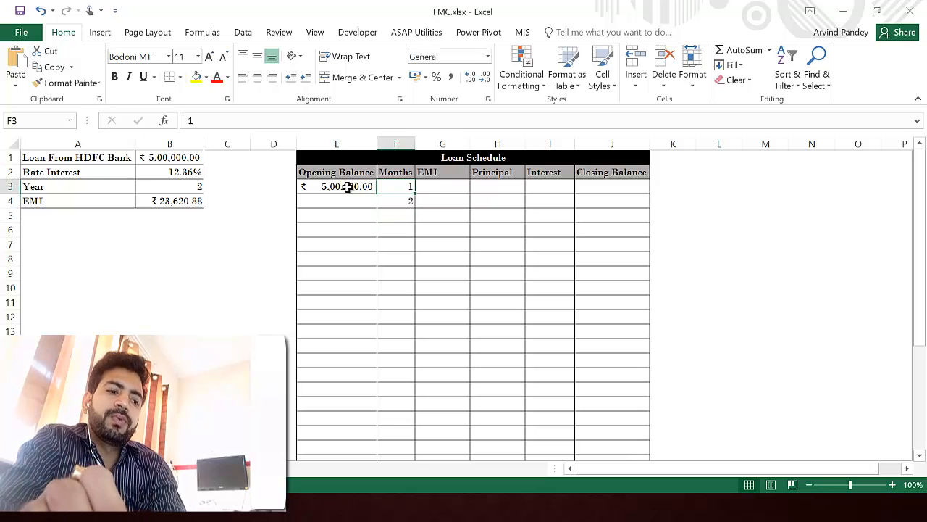
{"action": "key", "text": "shift+Down"}
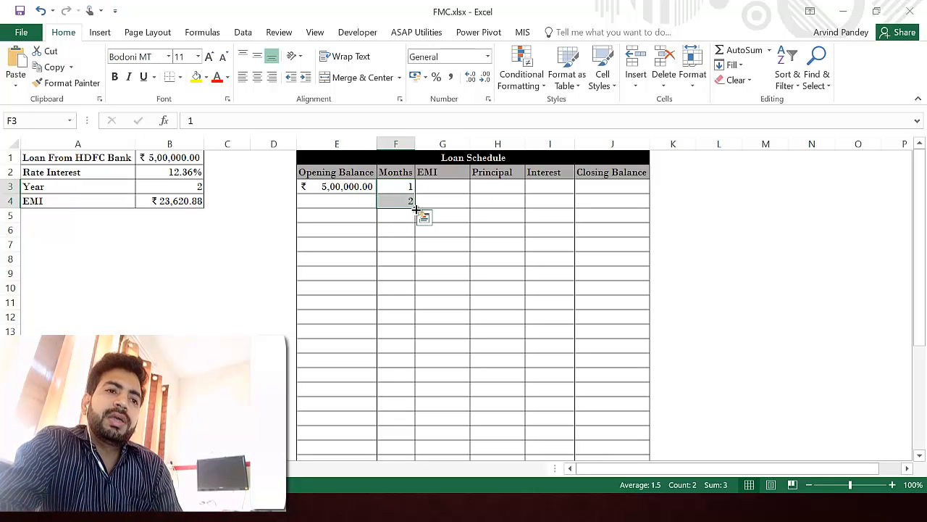
{"action": "left_click_drag", "start_coordinate": [416, 209], "coordinate": [420, 449]}
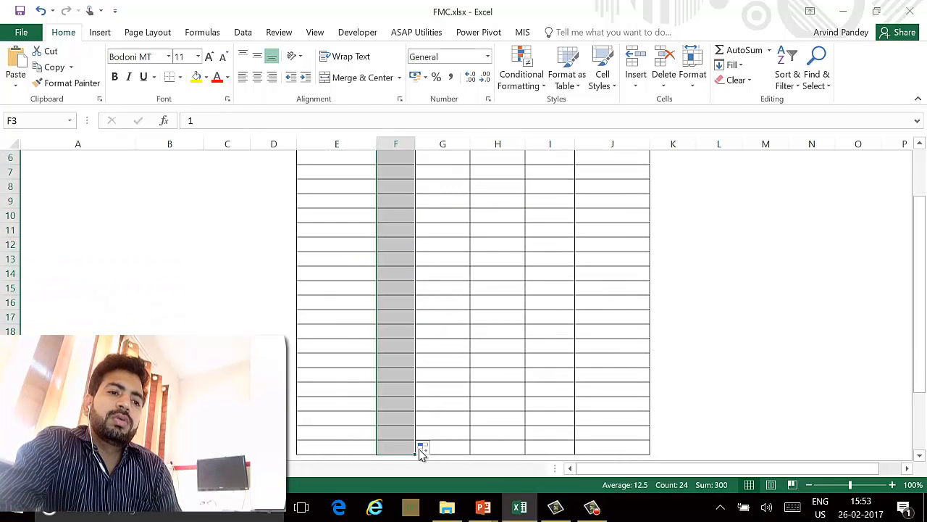
Link the first EMI cell of the schedule, G3, to the calculated EMI with the absolute reference =$B$4
{"action": "left_click", "coordinate": [411, 375]}
{"action": "key", "text": "Up"}
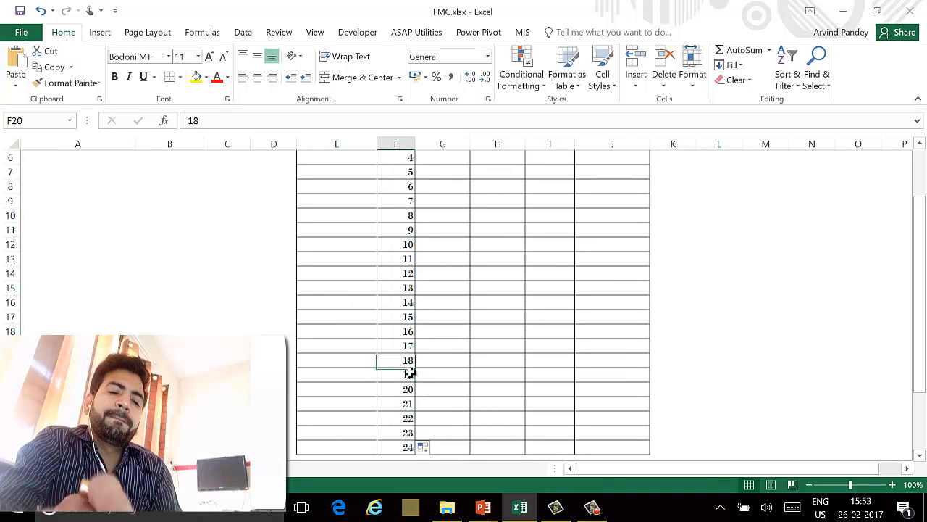
{"action": "key", "text": "Up"}
{"action": "key", "text": "Up"}
{"action": "key", "text": "Up"}
{"action": "key", "text": "Up"}
{"action": "key", "text": "Up"}
{"action": "key", "text": "Up"}
{"action": "key", "text": "Up"}
{"action": "key", "text": "Up"}
{"action": "key", "text": "Up"}
{"action": "key", "text": "Up"}
{"action": "key", "text": "Up"}
{"action": "key", "text": "Up"}
{"action": "key", "text": "Up"}
{"action": "key", "text": "Up"}
{"action": "key", "text": "Up"}
{"action": "key", "text": "Up"}
{"action": "key", "text": "Up"}
{"action": "key", "text": "Up"}
{"action": "key", "text": "Up"}
{"action": "key", "text": "Down"}
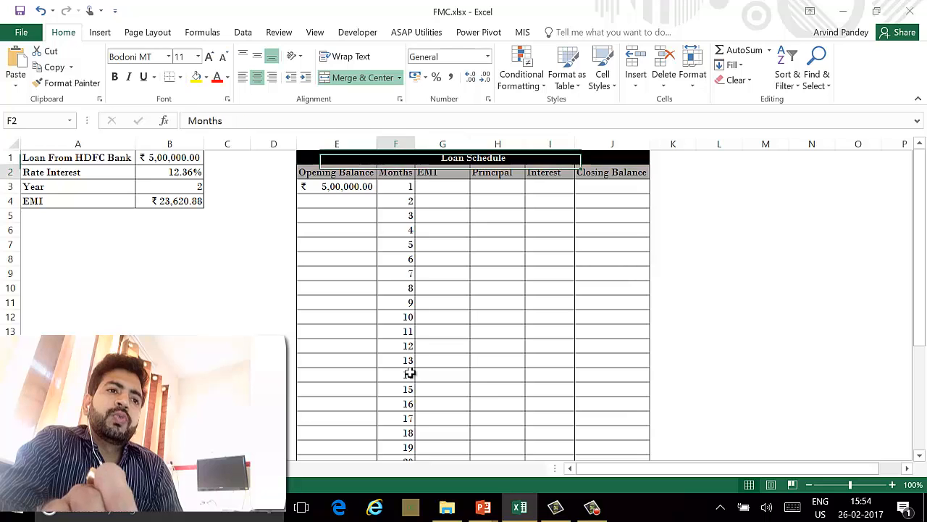
{"action": "key", "text": "Down"}
{"action": "key", "text": "Right"}
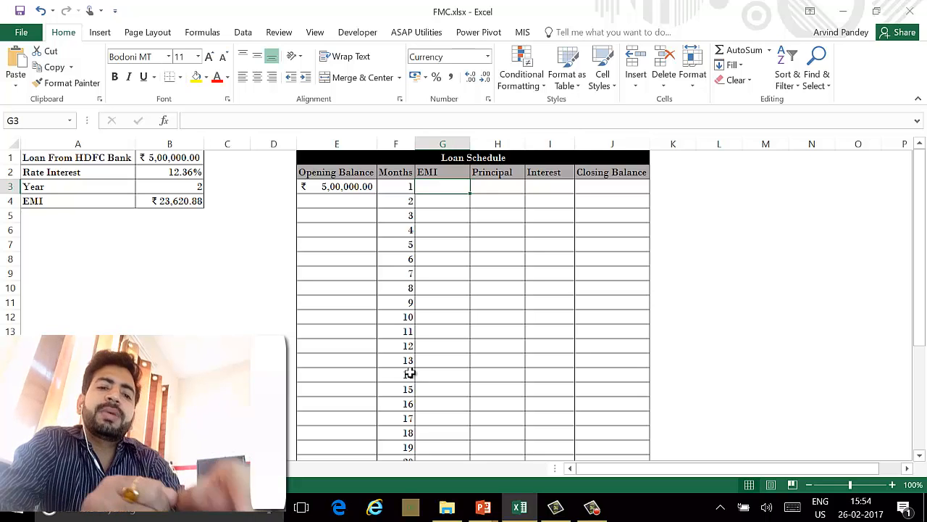
{"action": "type", "text": "="}
{"action": "key", "text": "Left"}
{"action": "key", "text": "Left"}
{"action": "key", "text": "Left"}
{"action": "key", "text": "Left"}
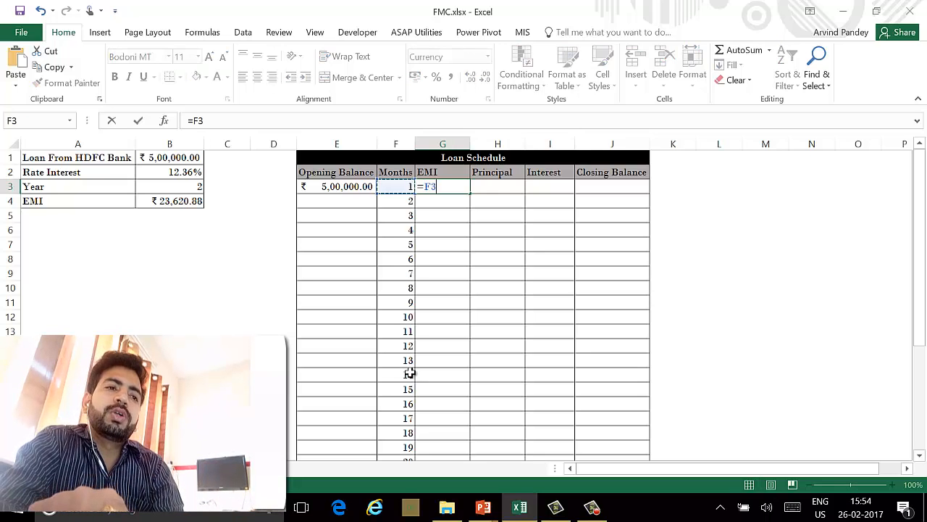
{"action": "key", "text": "Down"}
{"action": "key", "text": "Left"}
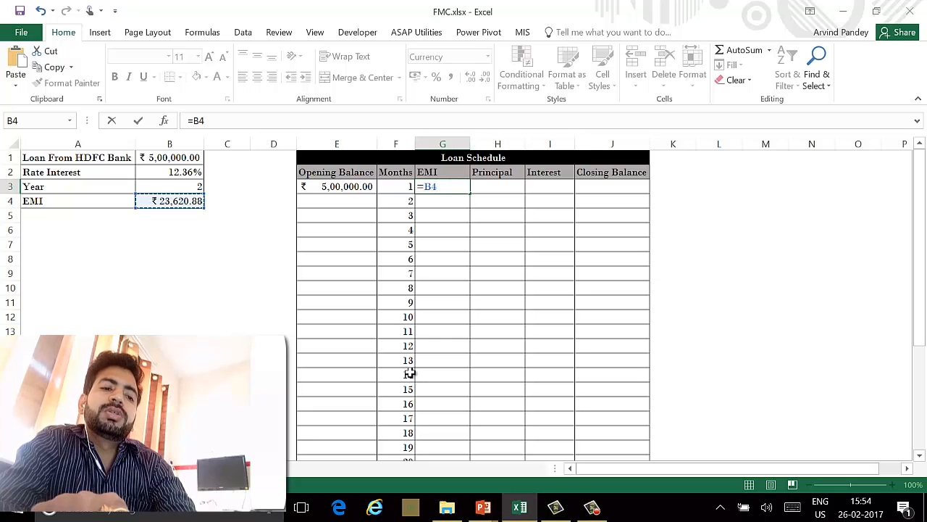
{"action": "key", "text": "F4"}
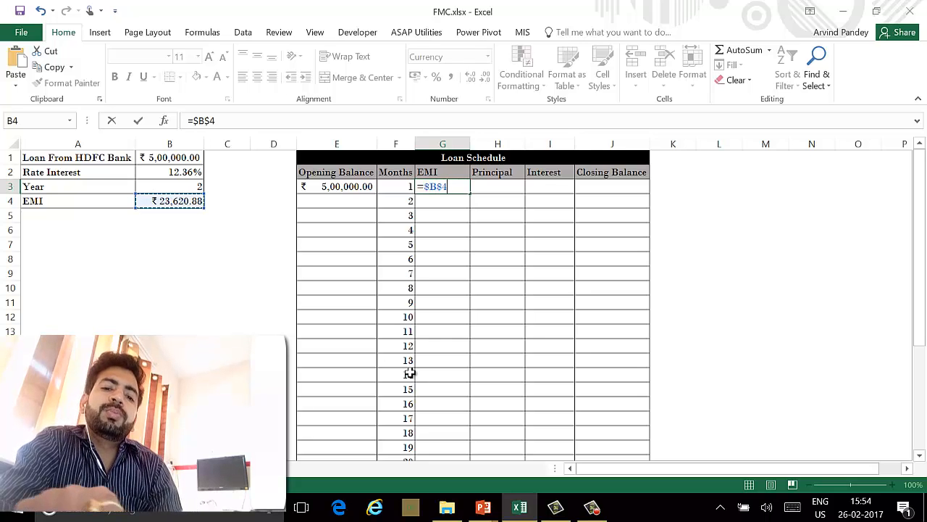
{"action": "key", "text": "Return"}
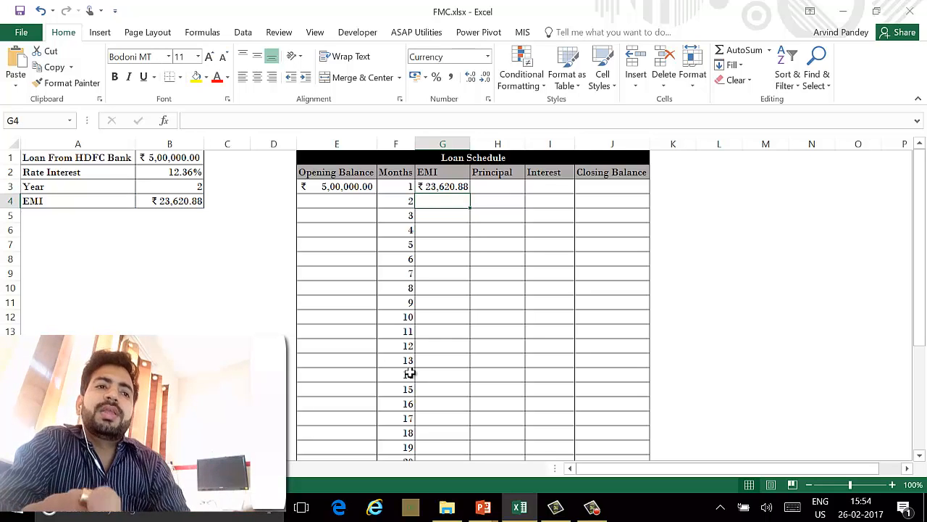
Fill the EMI formula from G3 down through the row of month 24
{"action": "key", "text": "Up"}
{"action": "key", "text": "shift+Down"}
{"action": "key", "text": "shift+Down"}
{"action": "key", "text": "shift+Down"}
{"action": "key", "text": "shift+Down"}
{"action": "key", "text": "shift+Down"}
{"action": "key", "text": "shift+Down"}
{"action": "key", "text": "shift+Down"}
{"action": "key", "text": "shift+Down"}
{"action": "key", "text": "shift+Down"}
{"action": "key", "text": "shift+Down"}
{"action": "key", "text": "shift+Down"}
{"action": "key", "text": "shift+Down"}
{"action": "key", "text": "shift+Down"}
{"action": "key", "text": "shift+Down"}
{"action": "key", "text": "shift+Down"}
{"action": "key", "text": "shift+Down"}
{"action": "key", "text": "shift+Down"}
{"action": "key", "text": "shift+Down"}
{"action": "key", "text": "shift+Down"}
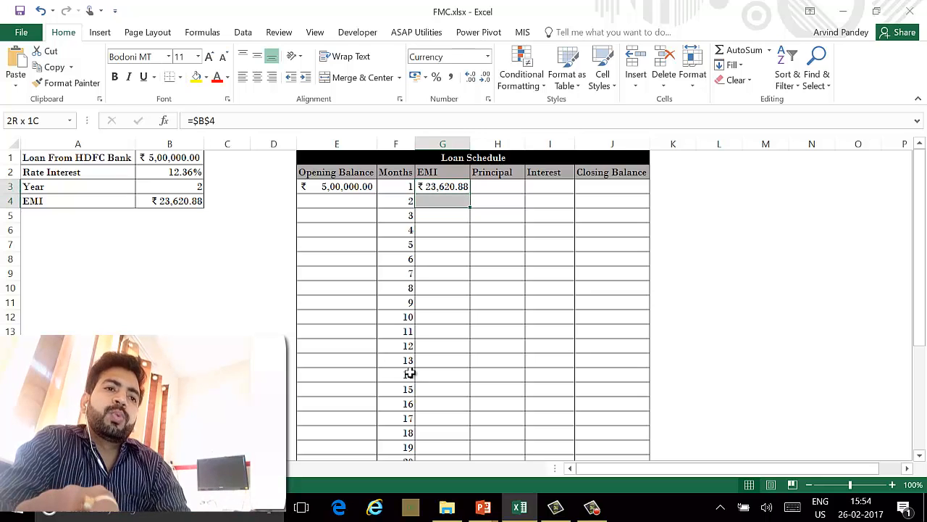
{"action": "key", "text": "shift+Down"}
{"action": "key", "text": "shift+Down"}
{"action": "key", "text": "shift+Down"}
{"action": "key", "text": "shift+Down"}
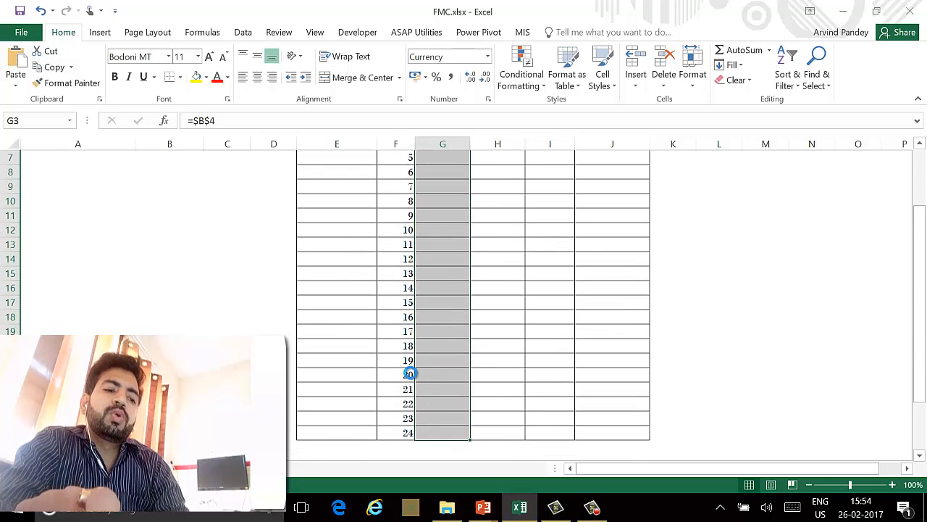
{"action": "key", "text": "ctrl+d"}
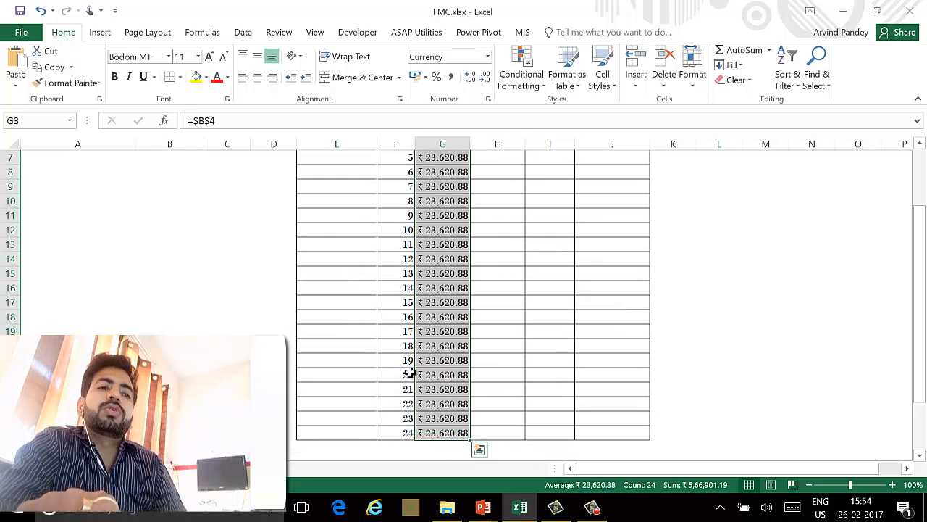
Start a PPMT formula in the first Principal cell, H3, with its function arguments dialog clear of the loan details
{"action": "key", "text": "Up"}
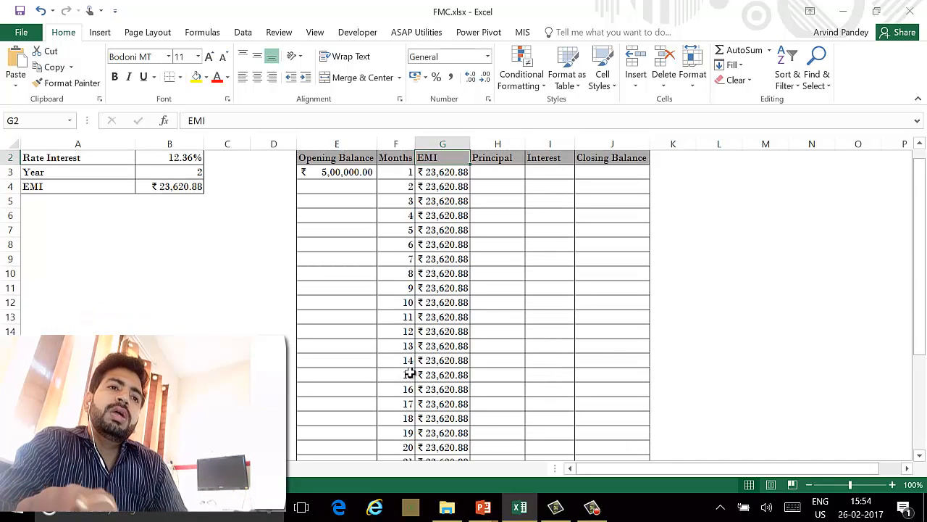
{"action": "key", "text": "Right"}
{"action": "key", "text": "Down"}
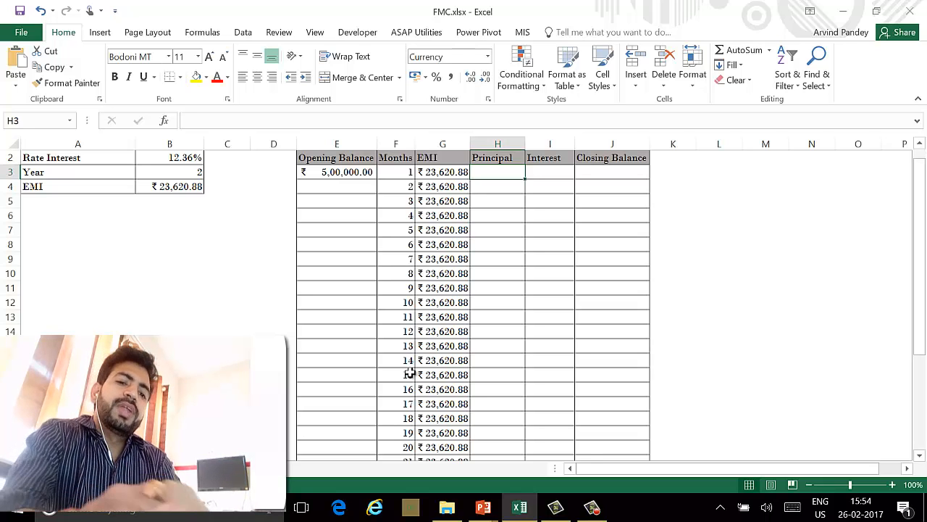
{"action": "type", "text": "="}
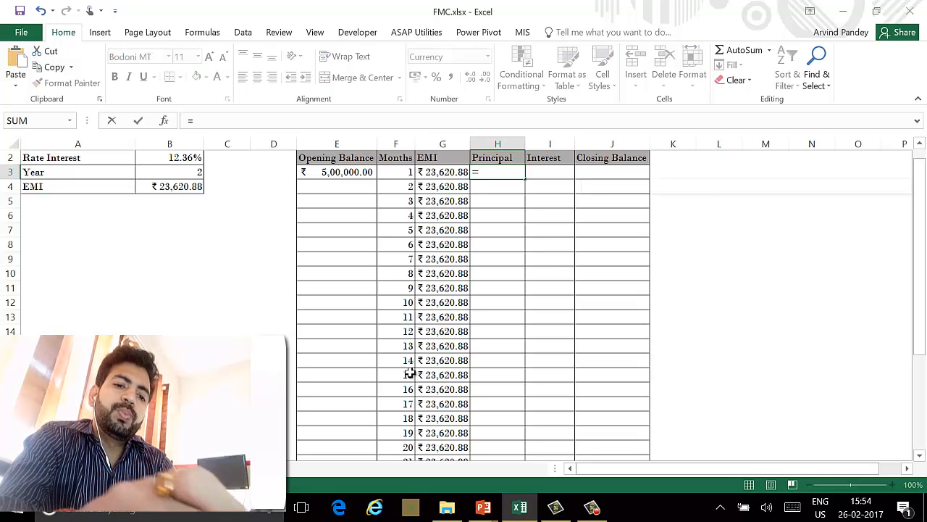
{"action": "type", "text": "ppmt"}
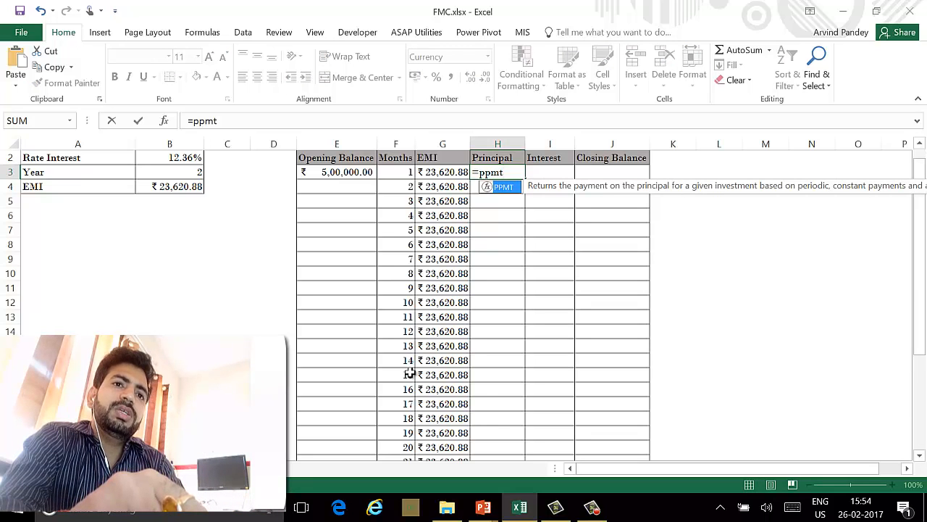
{"action": "key", "text": "ctrl+a"}
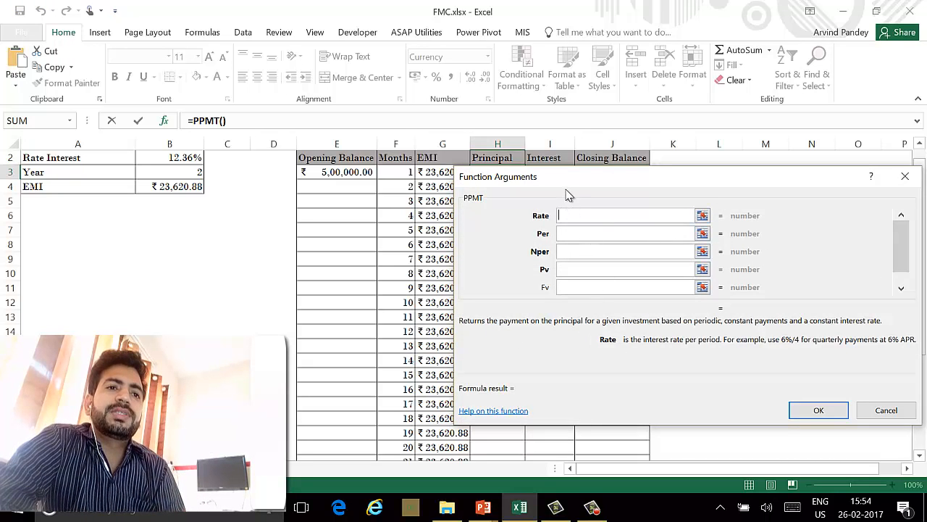
{"action": "left_click_drag", "start_coordinate": [560, 193], "coordinate": [463, 199]}
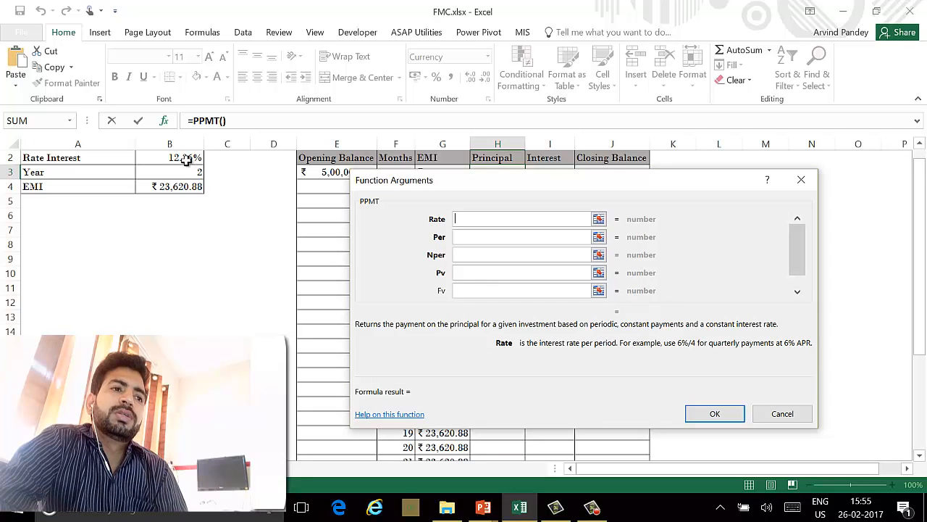
{"action": "left_click_drag", "start_coordinate": [386, 183], "coordinate": [356, 97]}
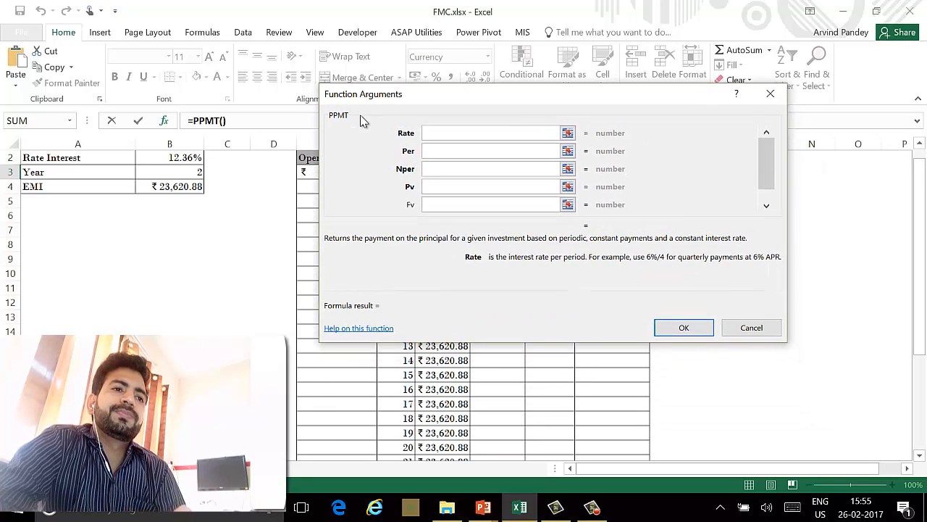
Set the PPMT Rate argument to the monthly interest rate, $B$2/12
{"action": "left_click", "coordinate": [179, 158]}
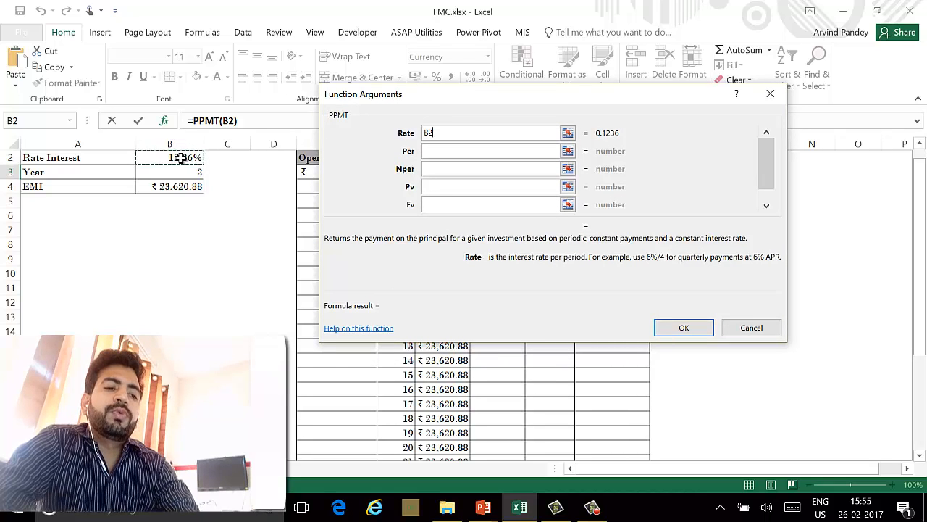
{"action": "key", "text": "F4"}
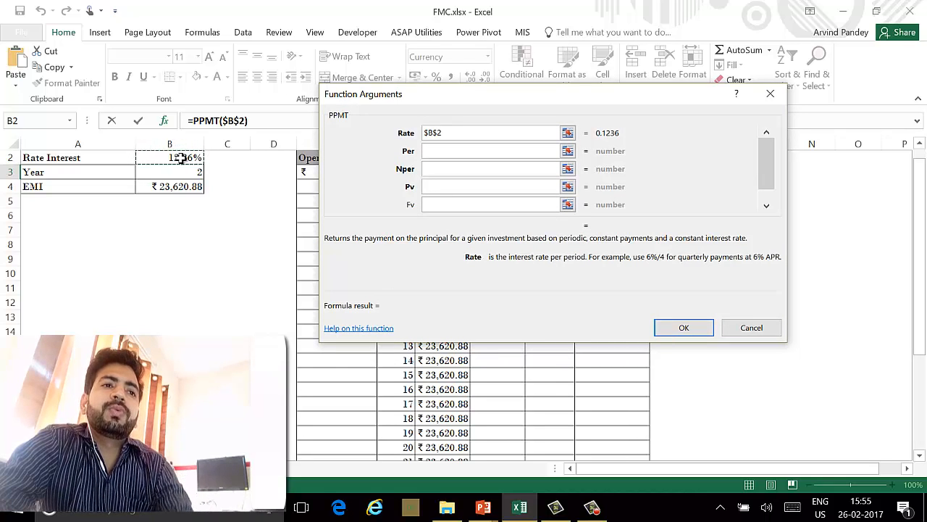
{"action": "type", "text": "/"}
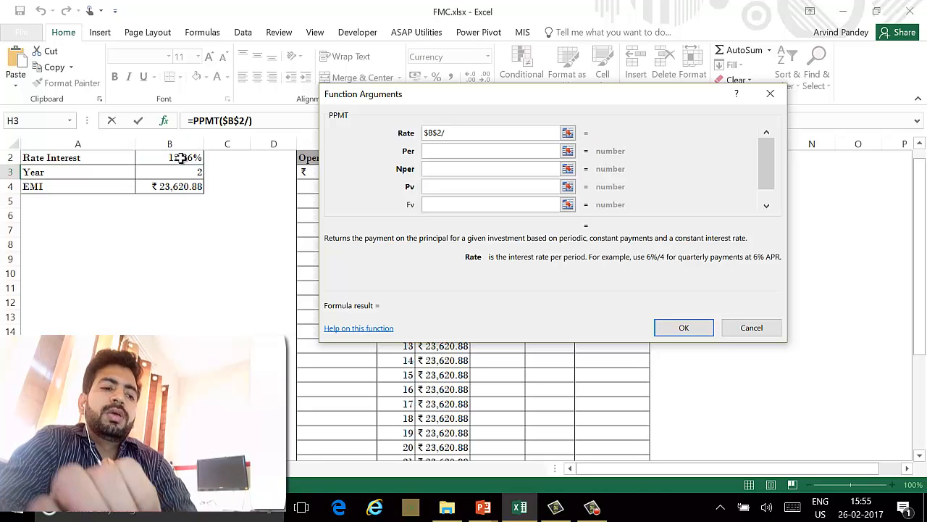
{"action": "type", "text": "12"}
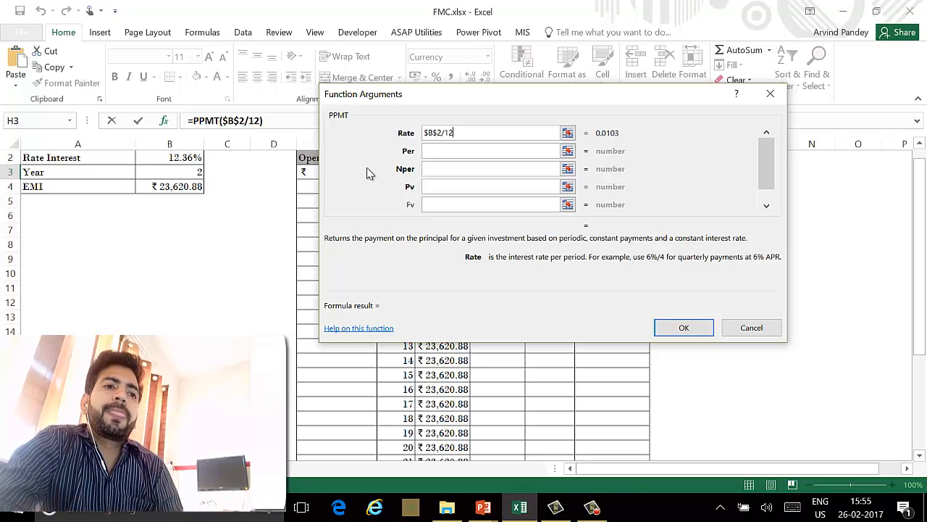
{"action": "left_click", "coordinate": [436, 153]}
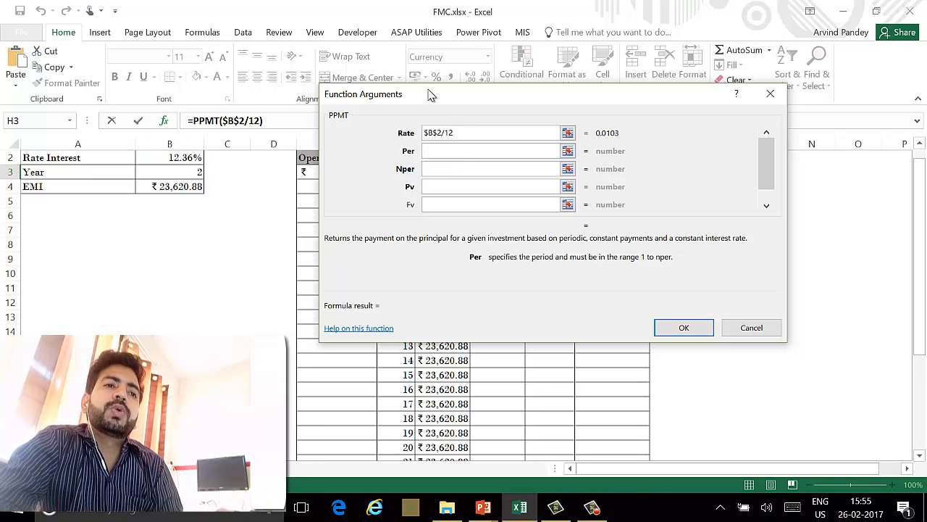
Set the PPMT Per argument to the first month cell, F3, and Nper to the number of monthly payments, $B$3*12
{"action": "left_click_drag", "start_coordinate": [436, 104], "coordinate": [546, 120]}
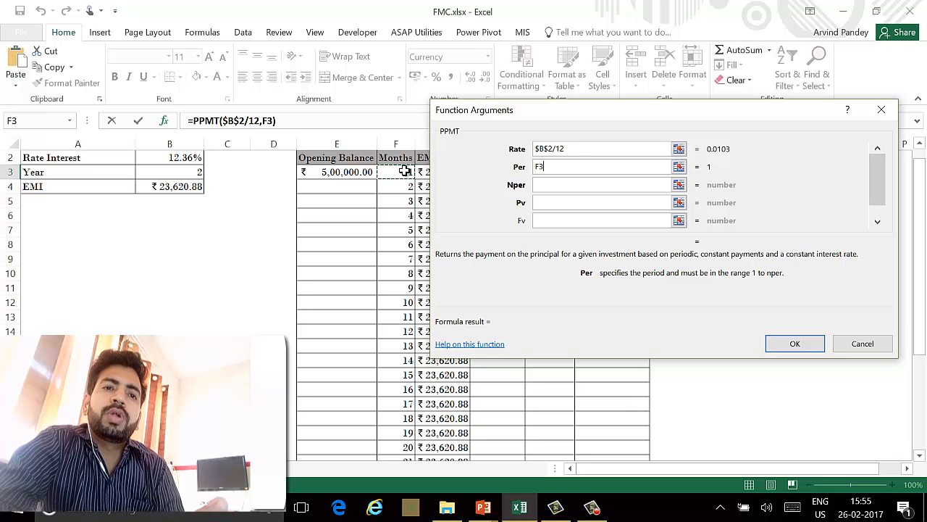
{"action": "left_click", "coordinate": [540, 186]}
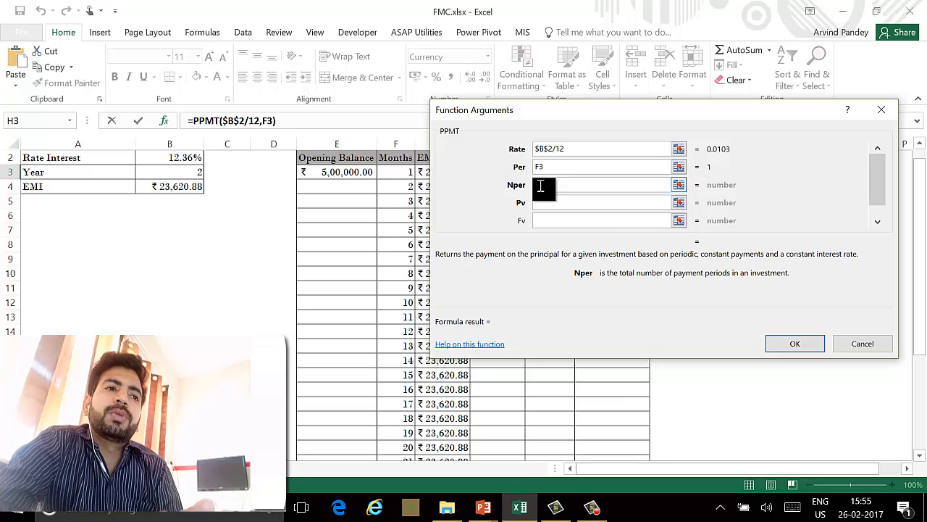
{"action": "left_click", "coordinate": [179, 172]}
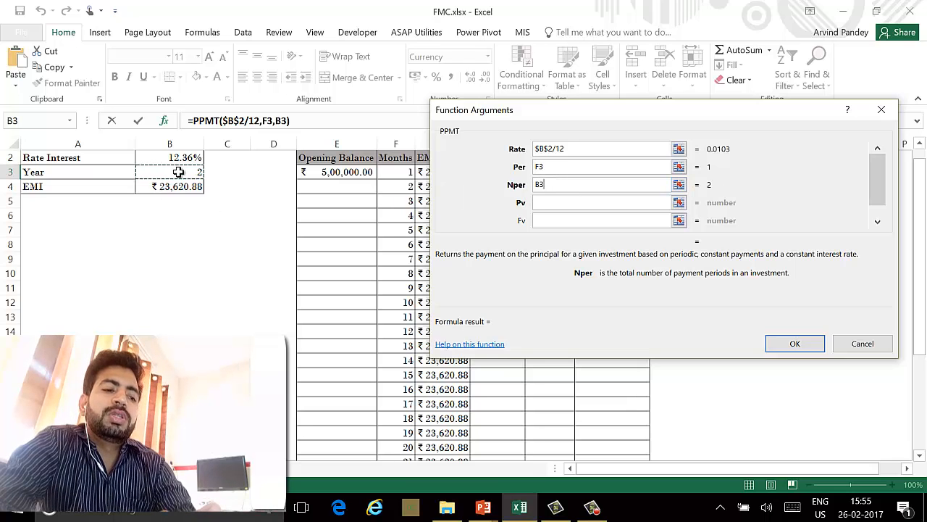
{"action": "key", "text": "F4"}
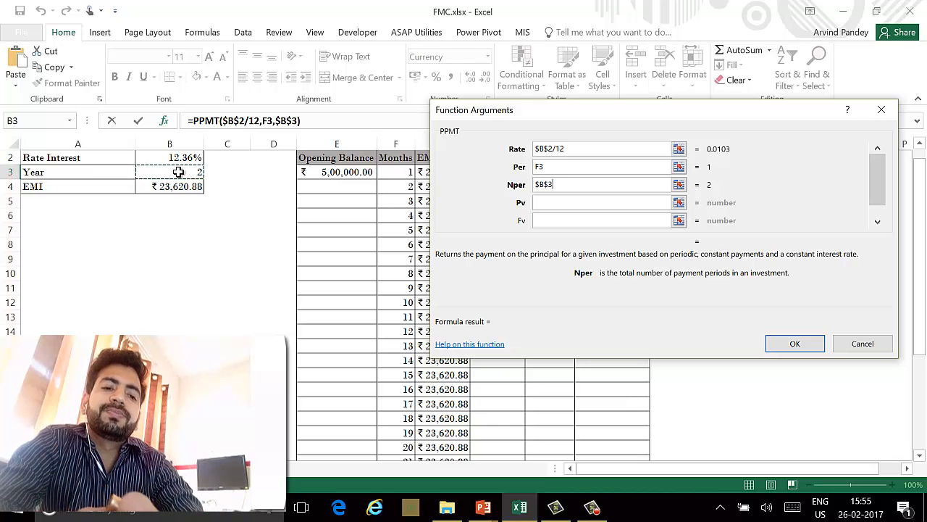
{"action": "type", "text": "*1"}
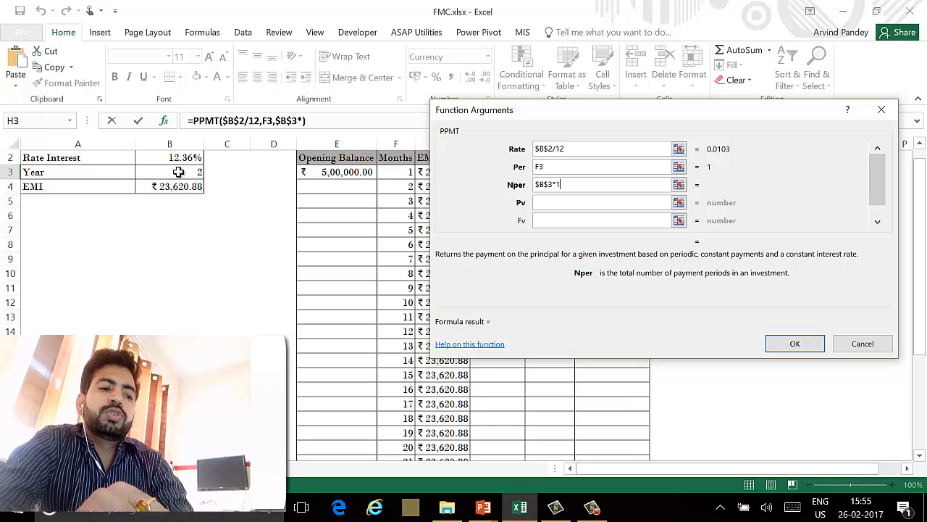
{"action": "type", "text": "2"}
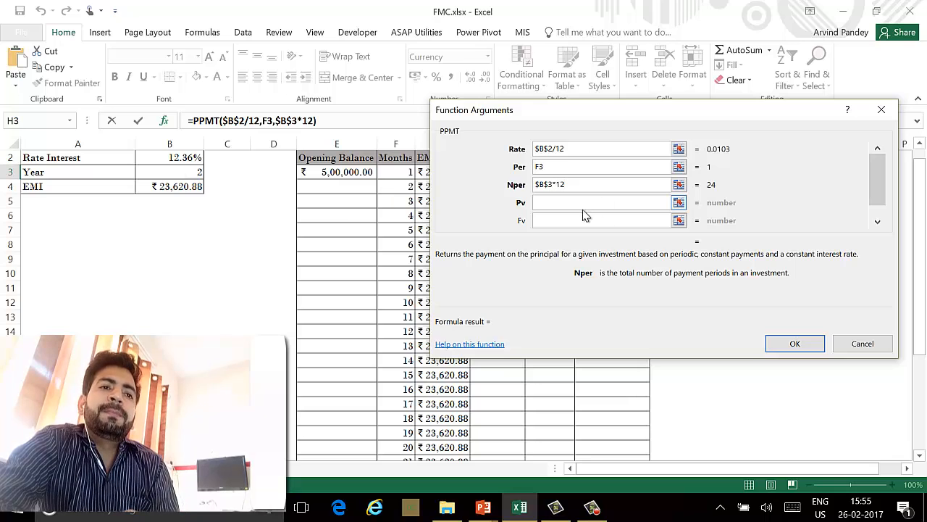
Set the PPMT Pv argument to the negative loan amount with an absolute reference, -$B$1
{"action": "left_click", "coordinate": [565, 203]}
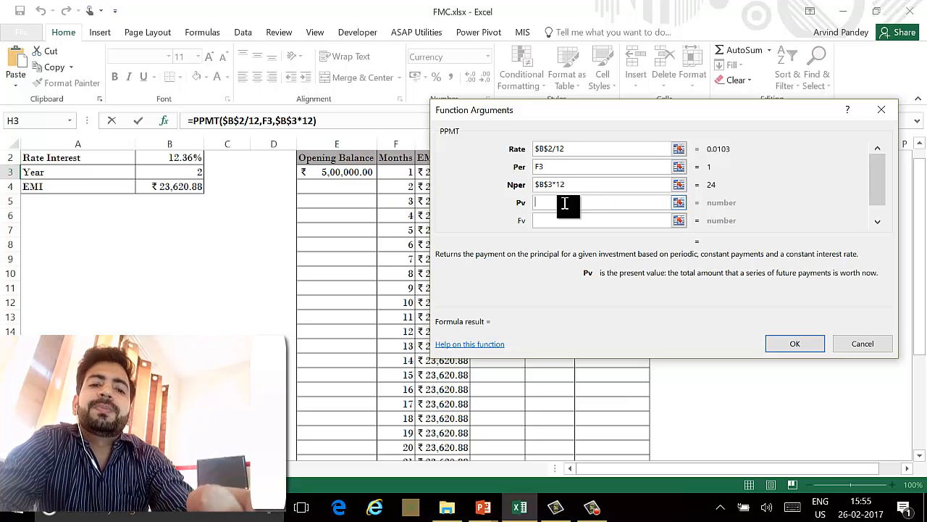
{"action": "type", "text": "-"}
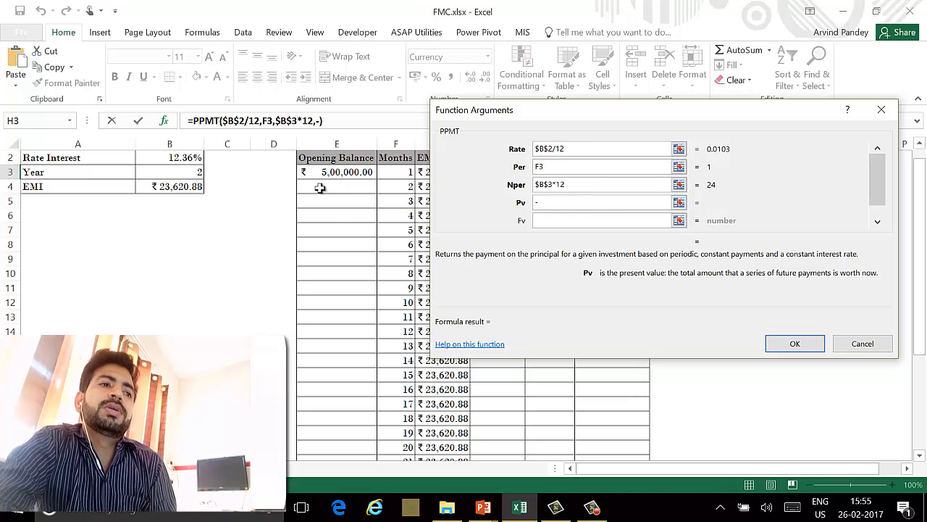
{"action": "left_click", "coordinate": [183, 157]}
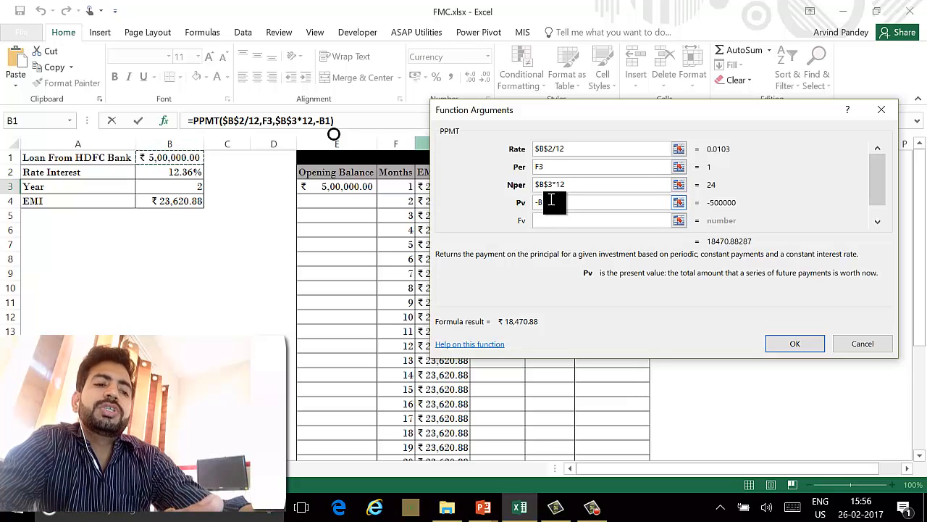
{"action": "key", "text": "F4"}
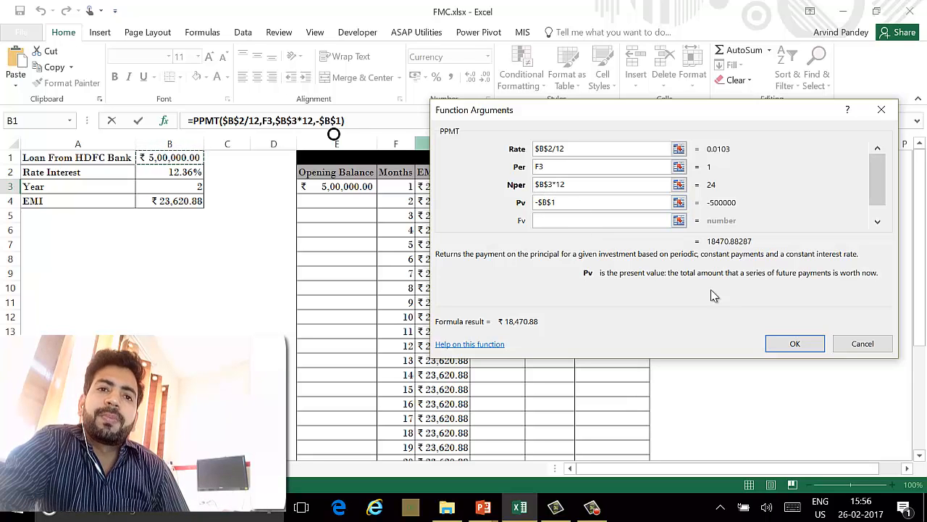
Accept the PPMT formula in H3 and fill it down the Principal column through the row of month 24
{"action": "left_click", "coordinate": [799, 341]}
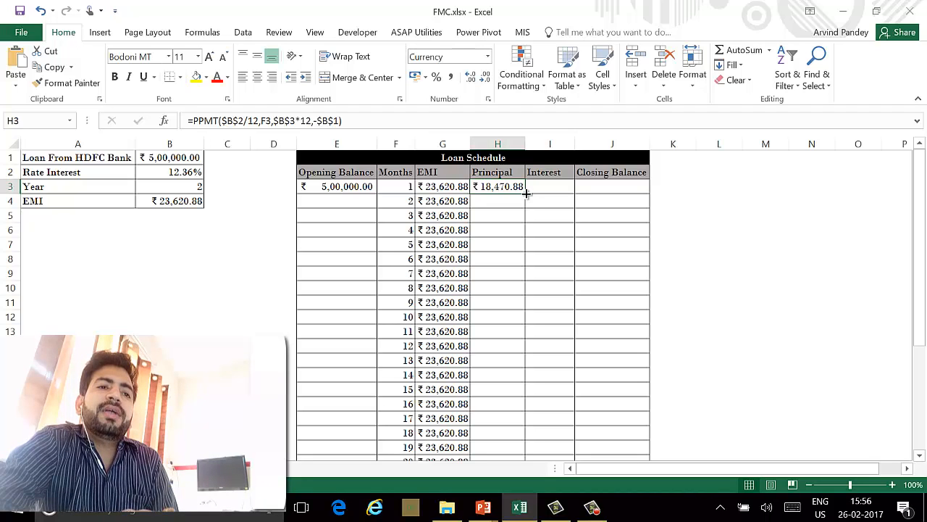
{"action": "left_click_drag", "start_coordinate": [527, 194], "coordinate": [507, 439]}
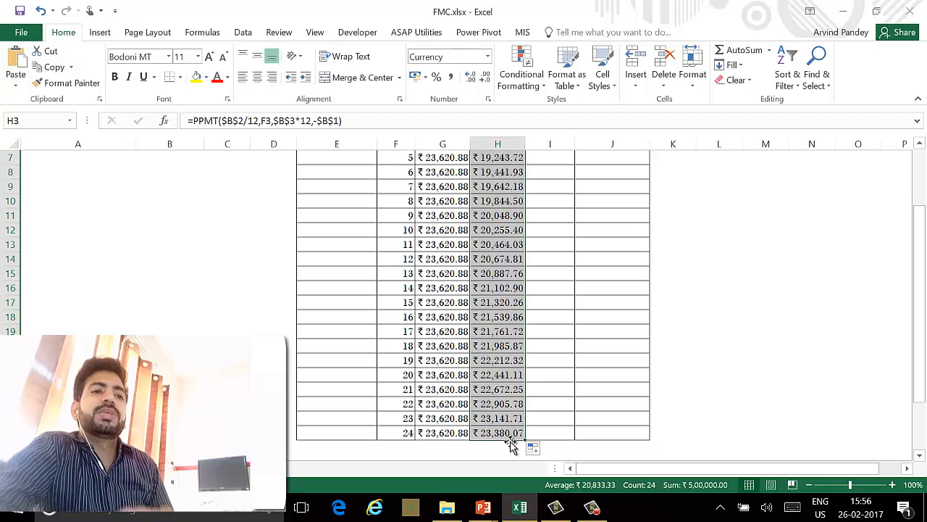
{"action": "key", "text": "Up"}
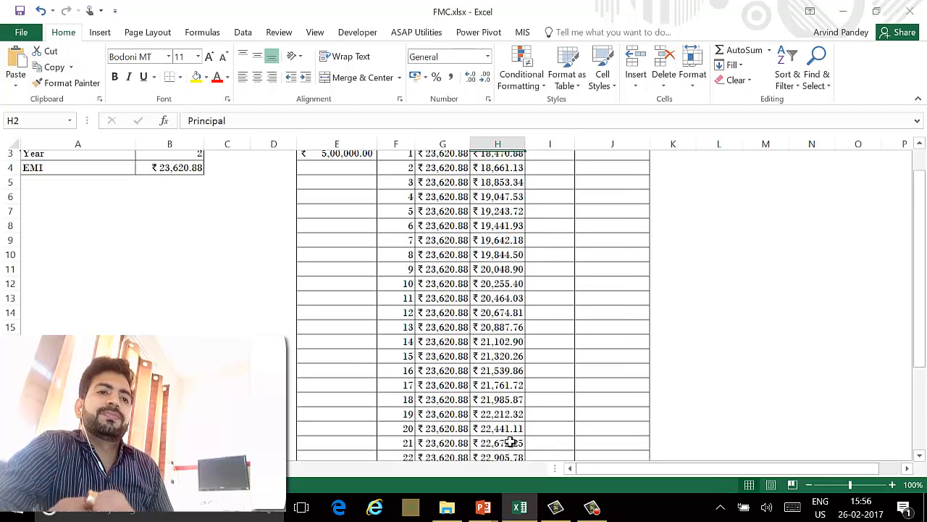
Start an IPMT formula in the first Interest cell, I3, with its function arguments dialog moved clear of the schedule's first row
{"action": "key", "text": "Right"}
{"action": "key", "text": "Down"}
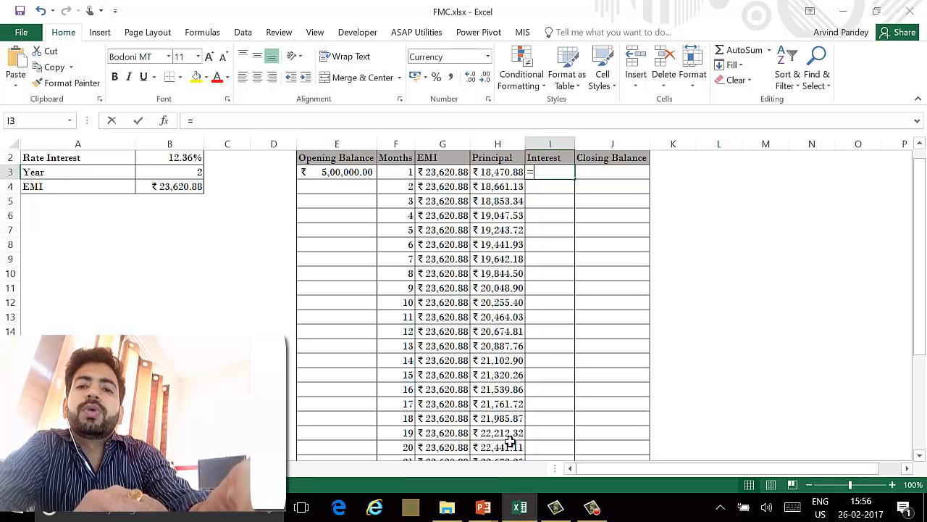
{"action": "type", "text": "="}
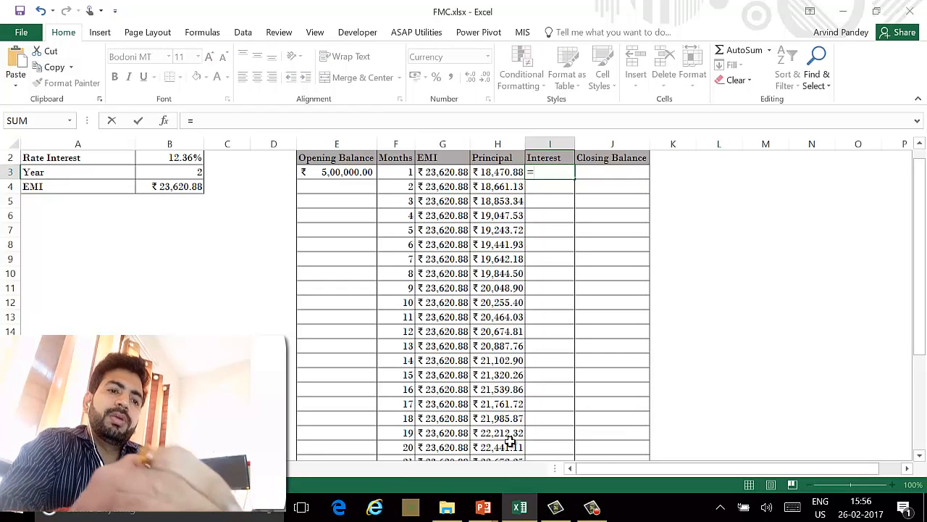
{"action": "type", "text": "ipmt"}
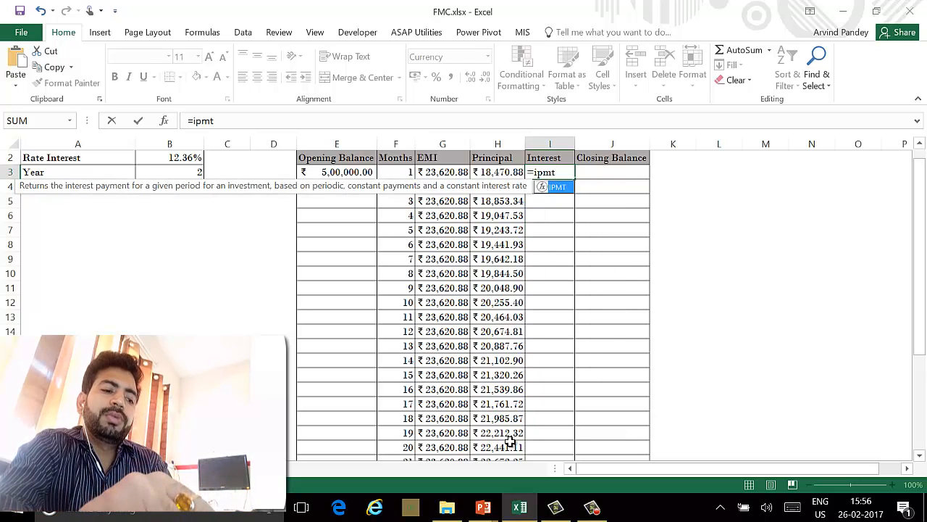
{"action": "type", "text": "a"}
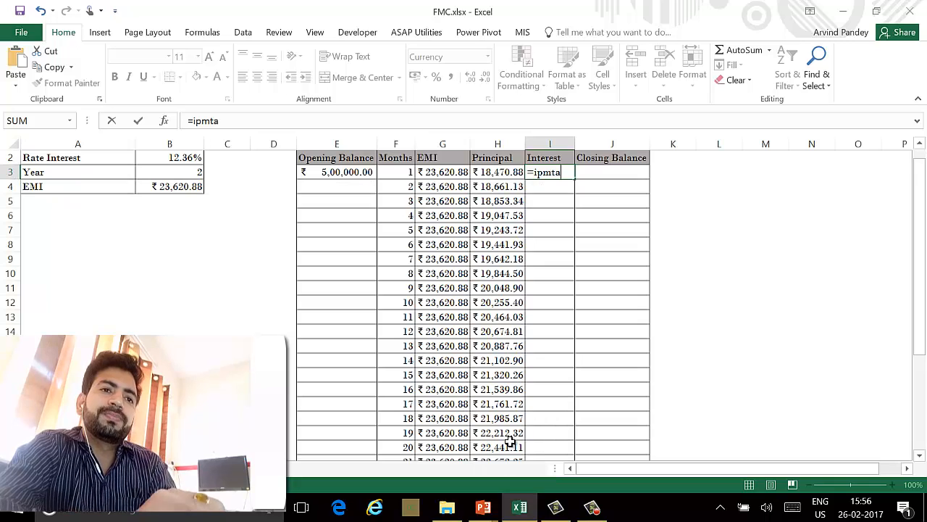
{"action": "key", "text": "BackSpace"}
{"action": "key", "text": "BackSpace"}
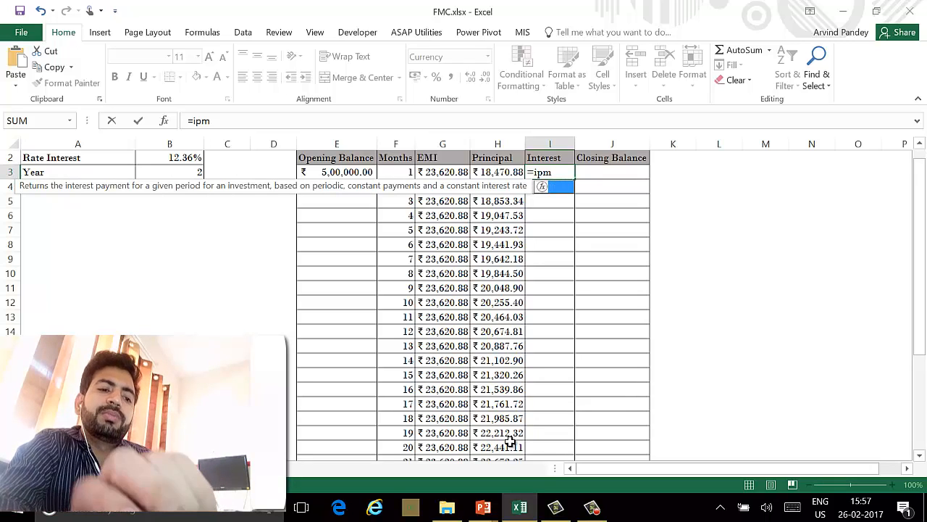
{"action": "type", "text": "t"}
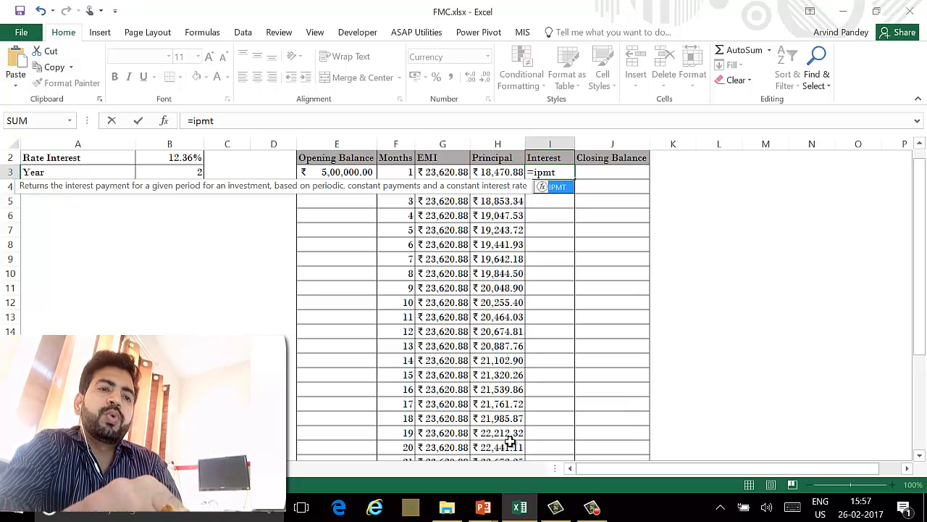
{"action": "key", "text": "ctrl+a"}
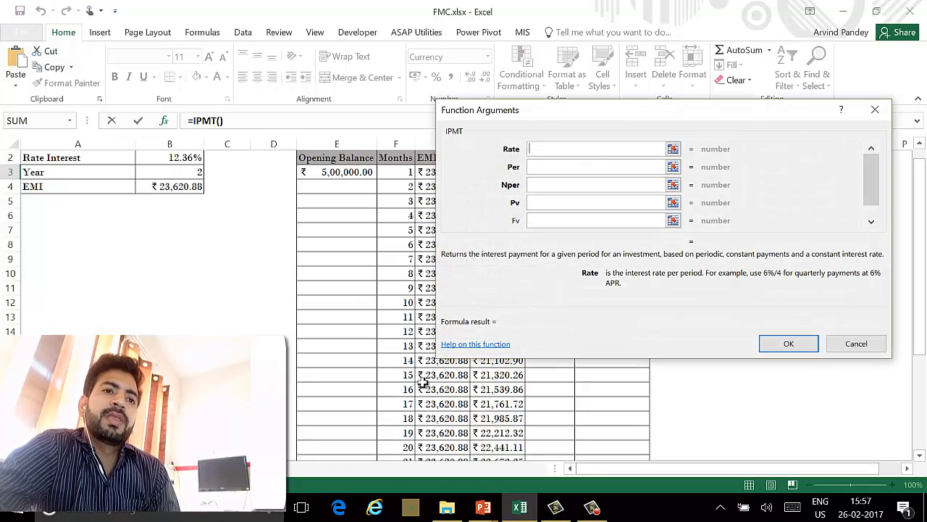
{"action": "left_click_drag", "start_coordinate": [543, 141], "coordinate": [583, 234]}
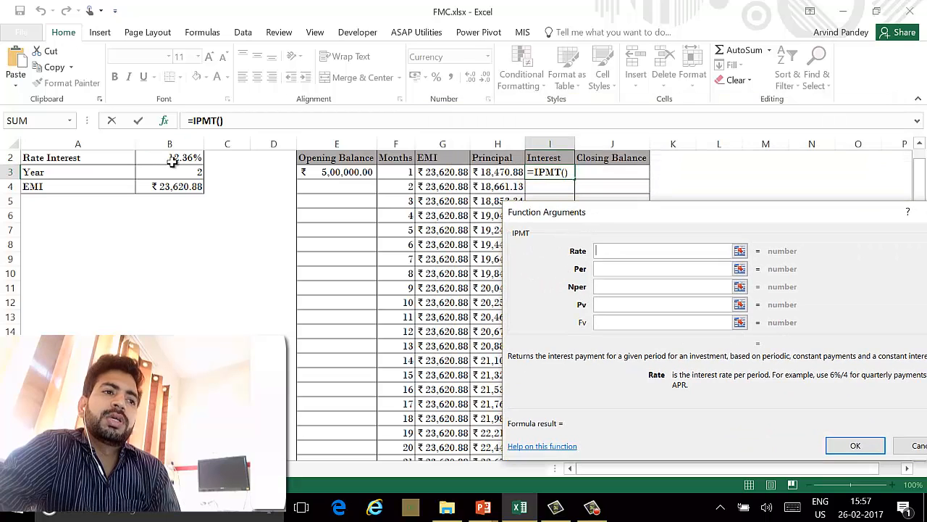
Set the IPMT Rate argument to the monthly interest rate, $B$2/12, and Per to the first month cell, F3
{"action": "left_click", "coordinate": [172, 160]}
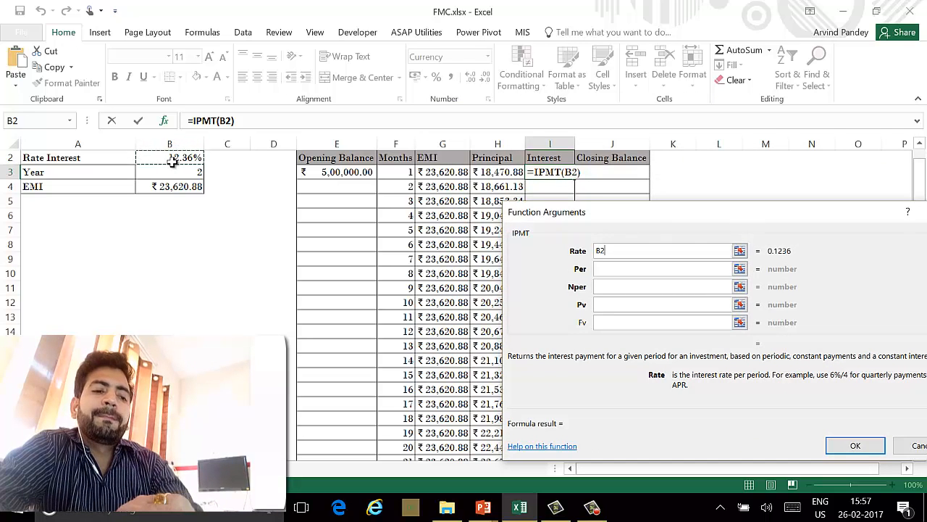
{"action": "key", "text": "F4"}
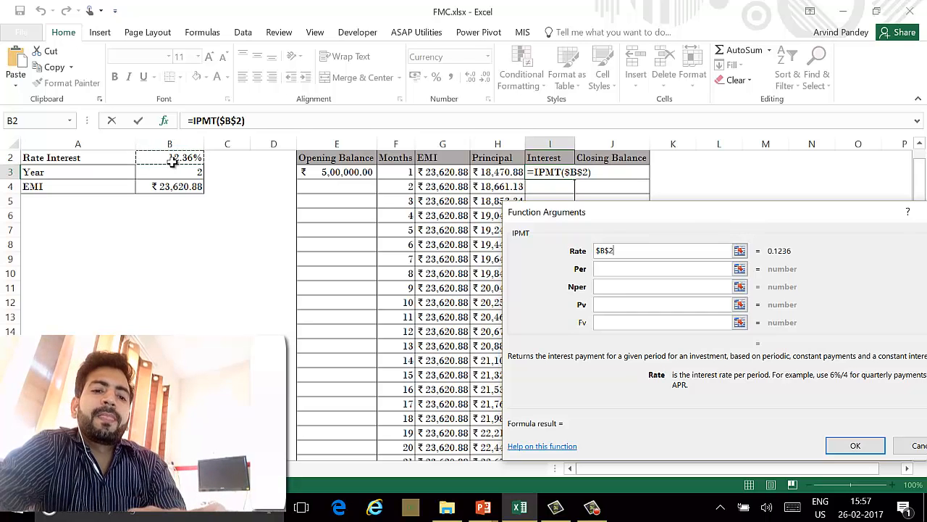
{"action": "type", "text": "/12"}
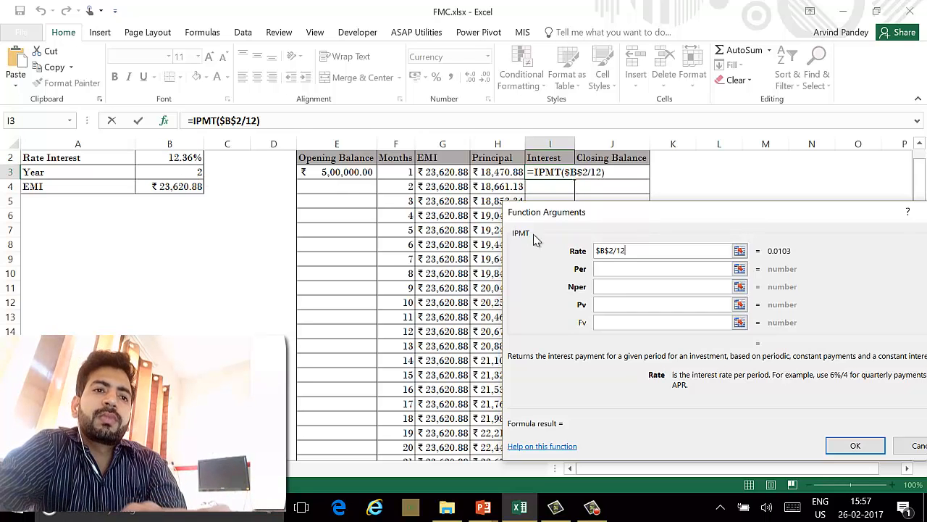
{"action": "left_click", "coordinate": [600, 268]}
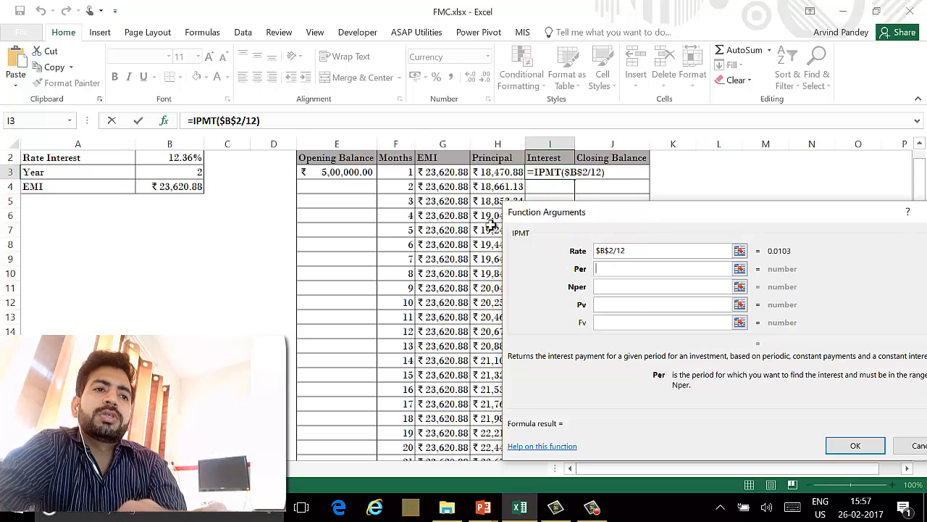
{"action": "left_click", "coordinate": [399, 172]}
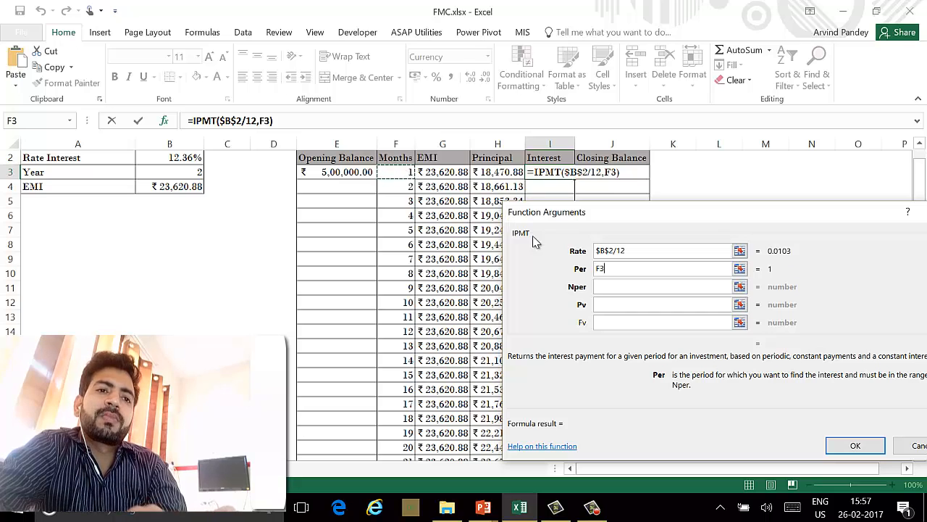
Set the IPMT Nper argument to the loan's Year cell with the absolute reference $B$3
{"action": "left_click", "coordinate": [602, 287]}
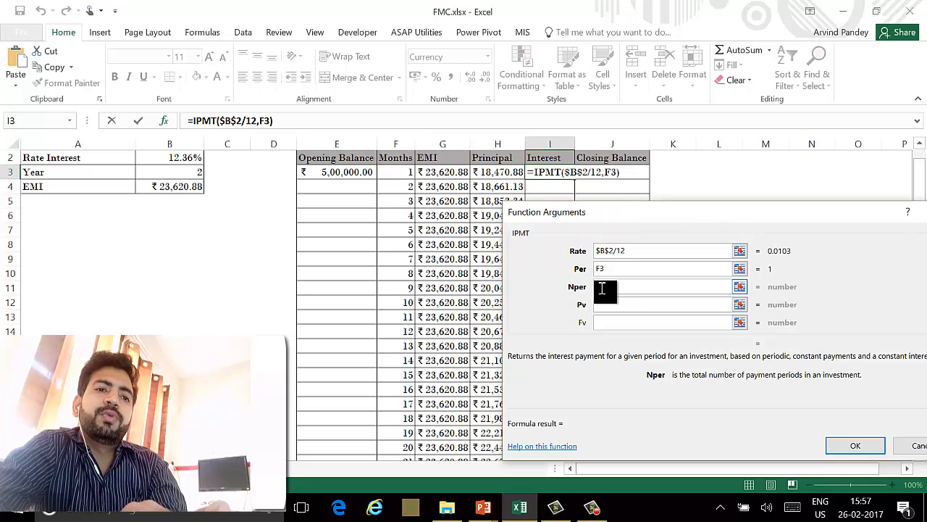
{"action": "left_click", "coordinate": [189, 173]}
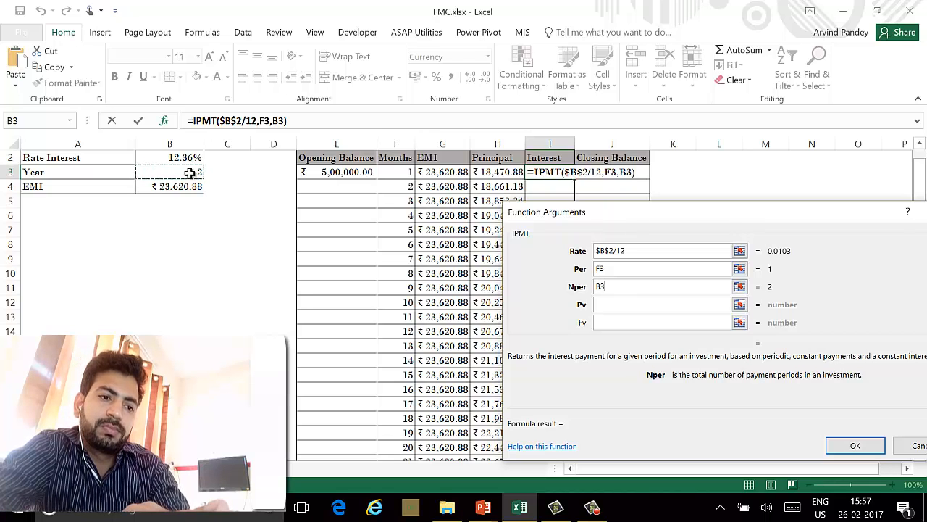
{"action": "key", "text": "F4"}
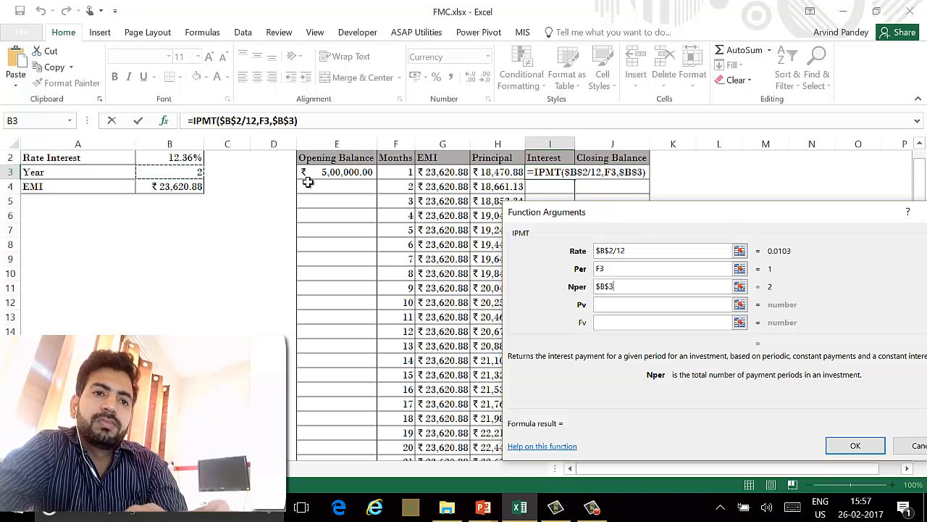
Set the IPMT Pv argument to the negative loan amount with an absolute reference, -$B$1
{"action": "left_click", "coordinate": [601, 303]}
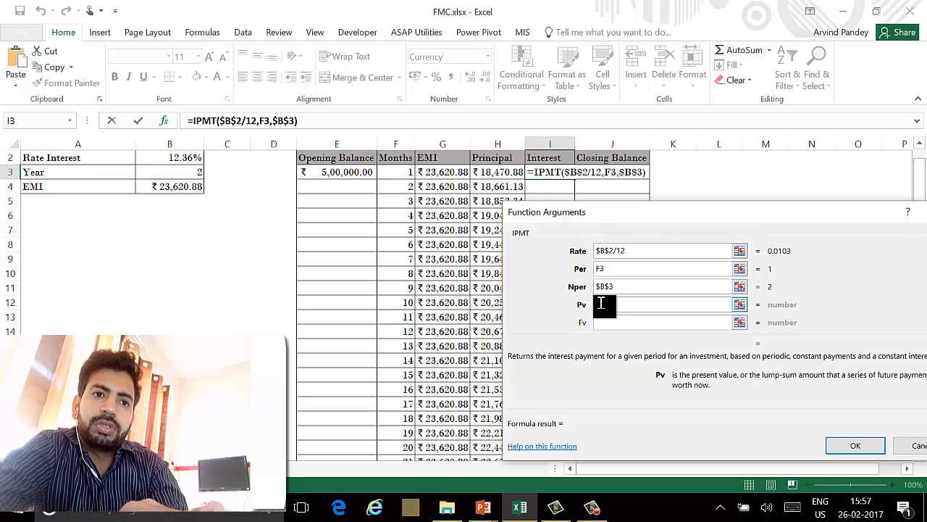
{"action": "type", "text": "-"}
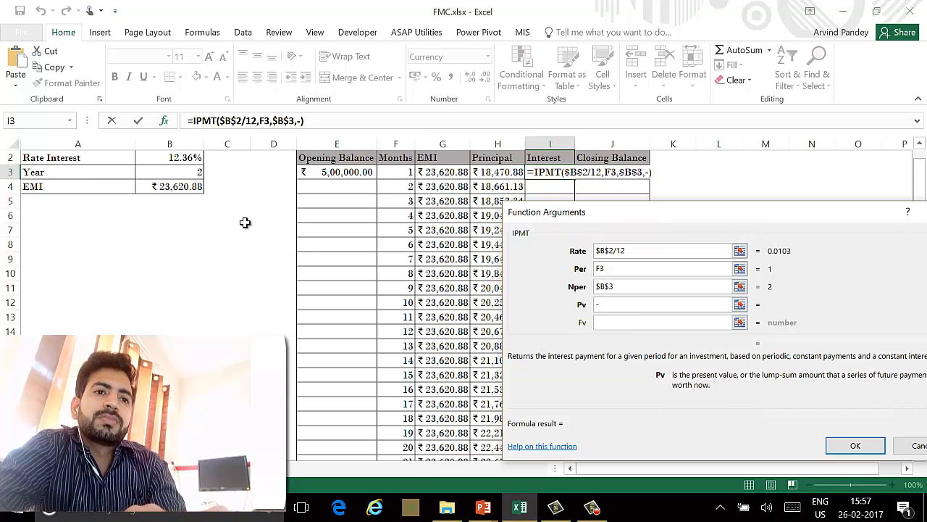
{"action": "left_click", "coordinate": [232, 186]}
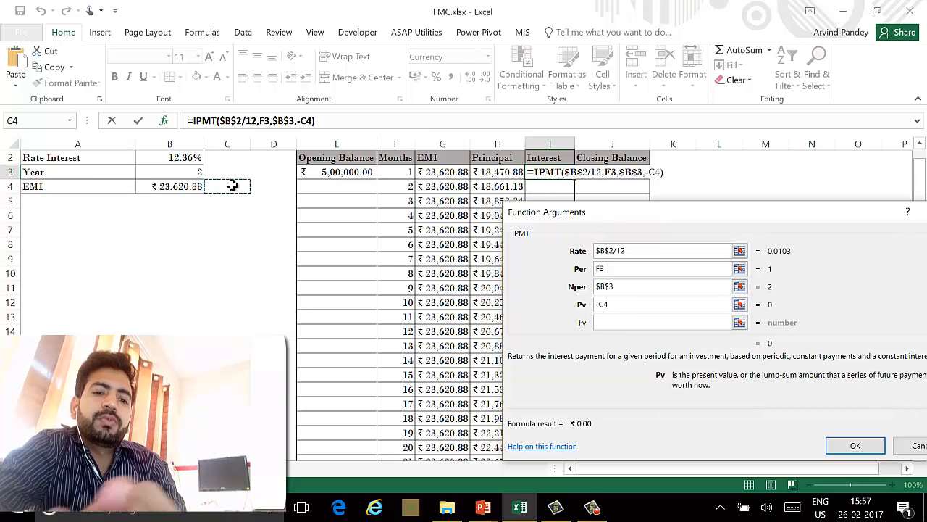
{"action": "key", "text": "Up"}
{"action": "key", "text": "Up"}
{"action": "key", "text": "Up"}
{"action": "key", "text": "Left"}
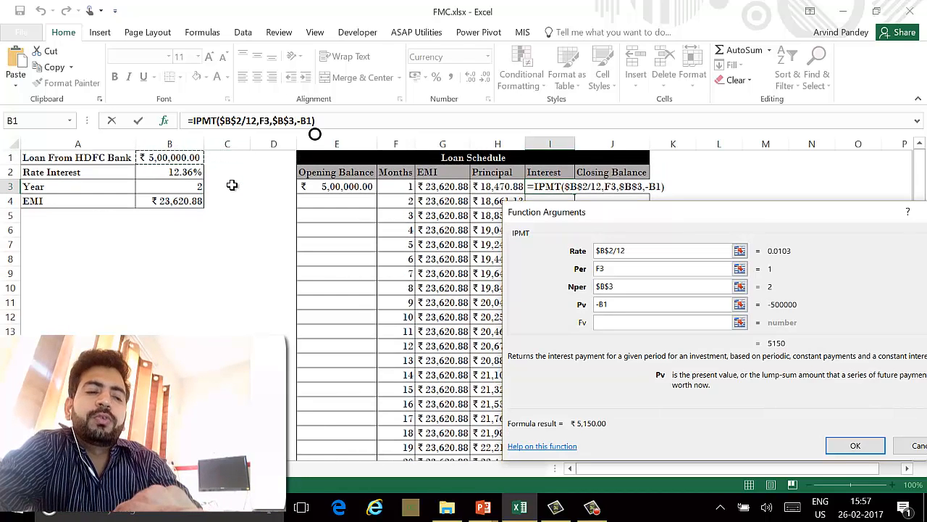
{"action": "key", "text": "F4"}
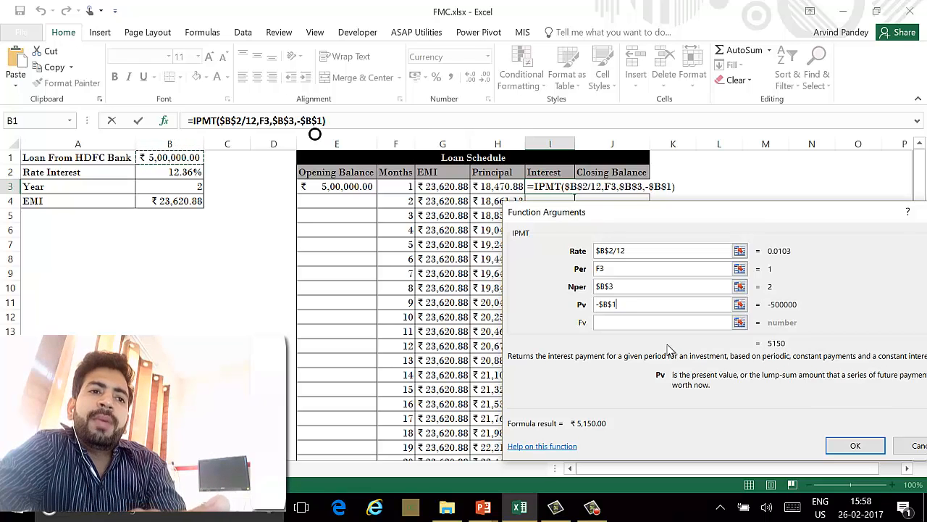
{"action": "double_click", "coordinate": [601, 268]}
{"action": "left_click", "coordinate": [609, 305]}
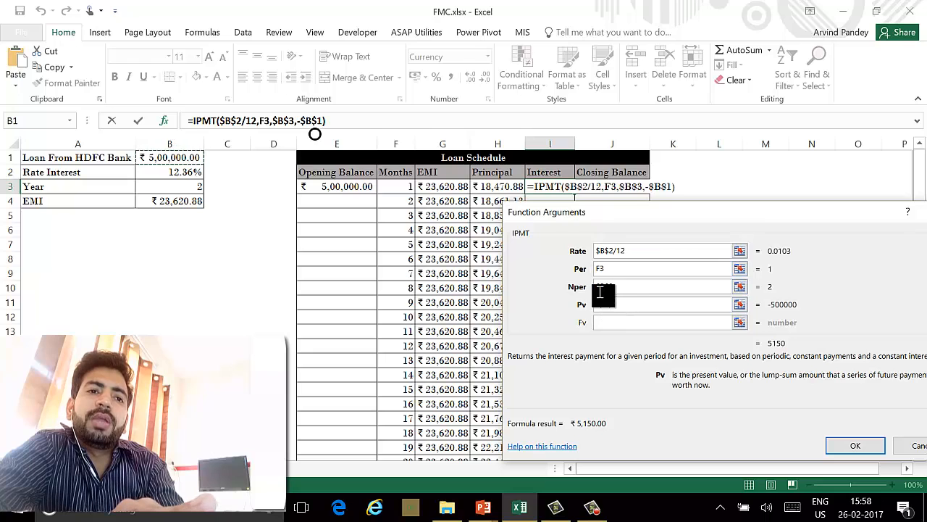
Convert the IPMT Nper argument to months as $B$3*12 and enter the finished formula in I3
{"action": "left_click", "coordinate": [620, 287]}
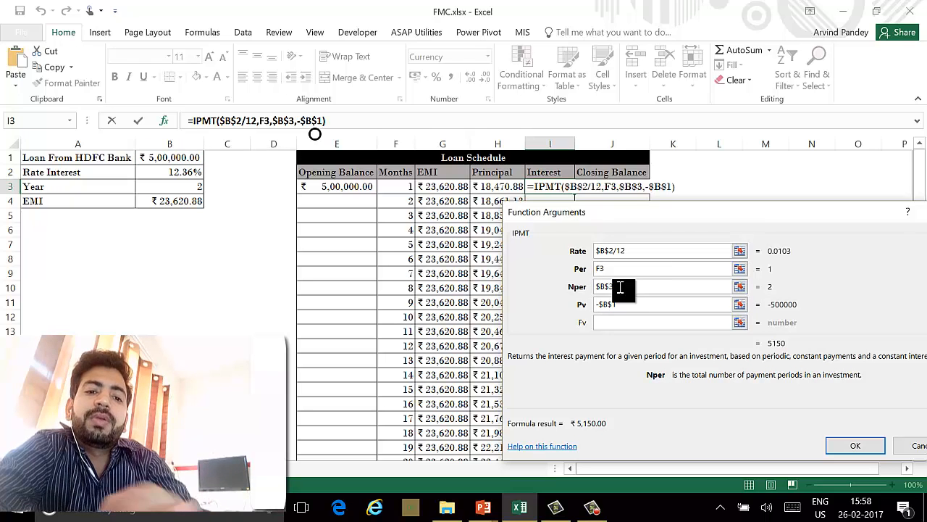
{"action": "type", "text": "*12"}
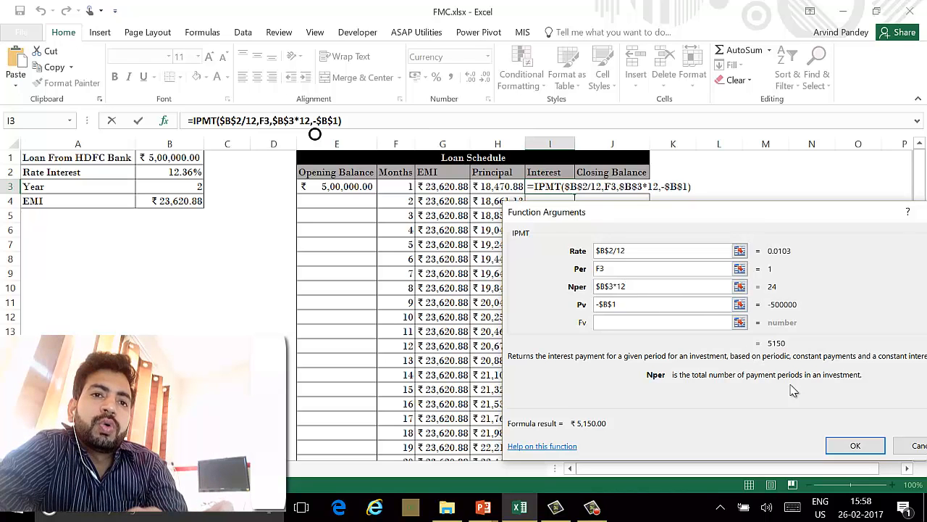
{"action": "left_click", "coordinate": [846, 447]}
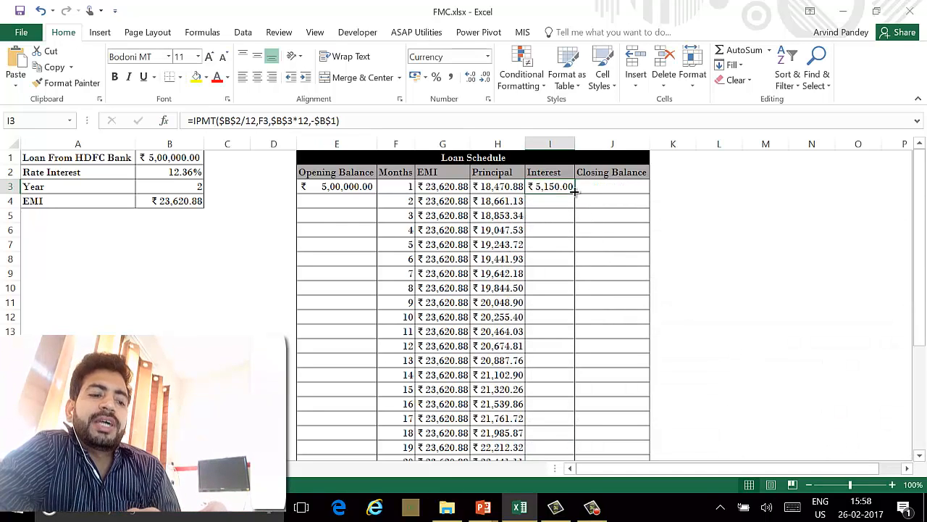
Fill the IPMT formula from I3 down the Interest column through month 24
{"action": "left_click_drag", "start_coordinate": [574, 191], "coordinate": [571, 441]}
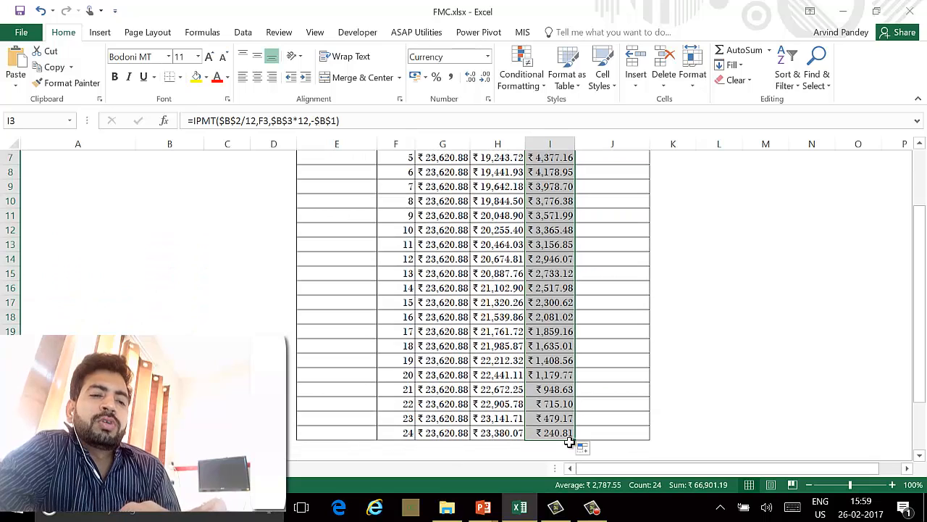
{"action": "key", "text": "Up"}
{"action": "key", "text": "Up"}
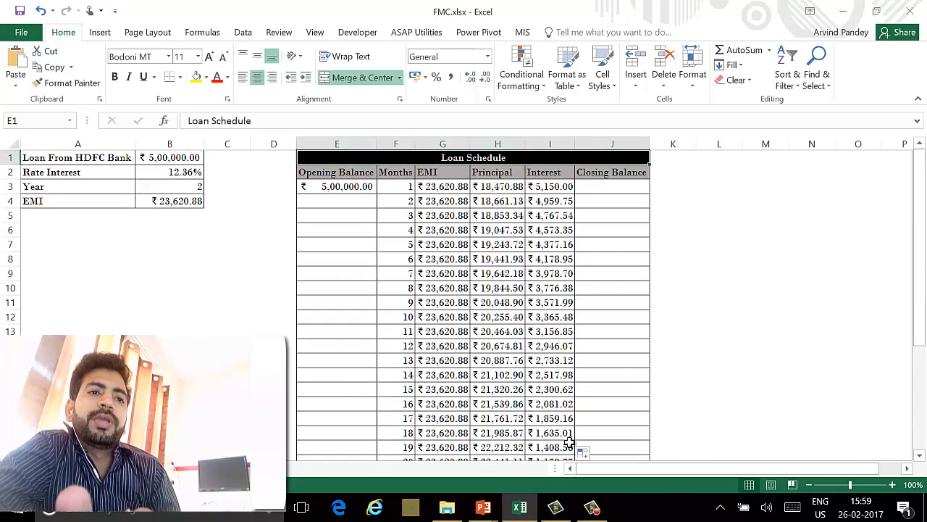
Enter the formula =E3-H3 in the first Closing Balance cell, J3, to subtract the principal from the opening balance
{"action": "key", "text": "Down"}
{"action": "key", "text": "Down"}
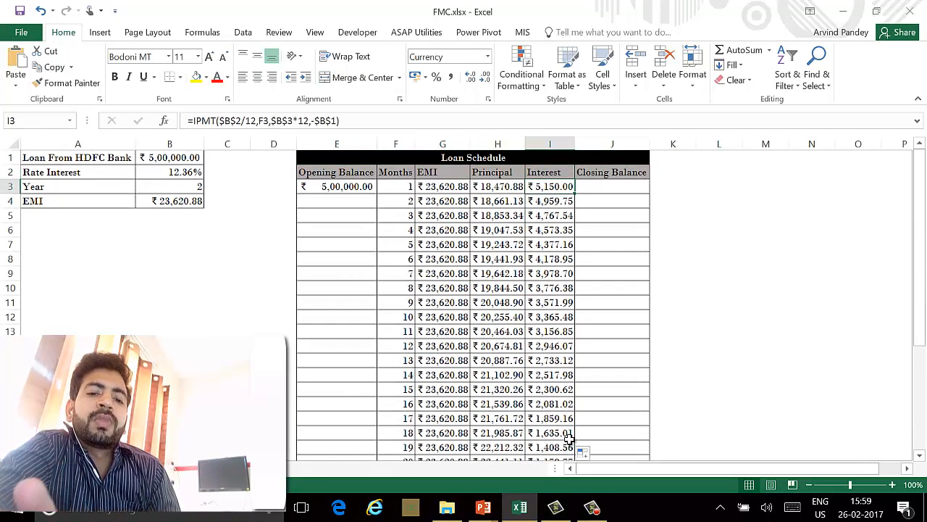
{"action": "key", "text": "Right"}
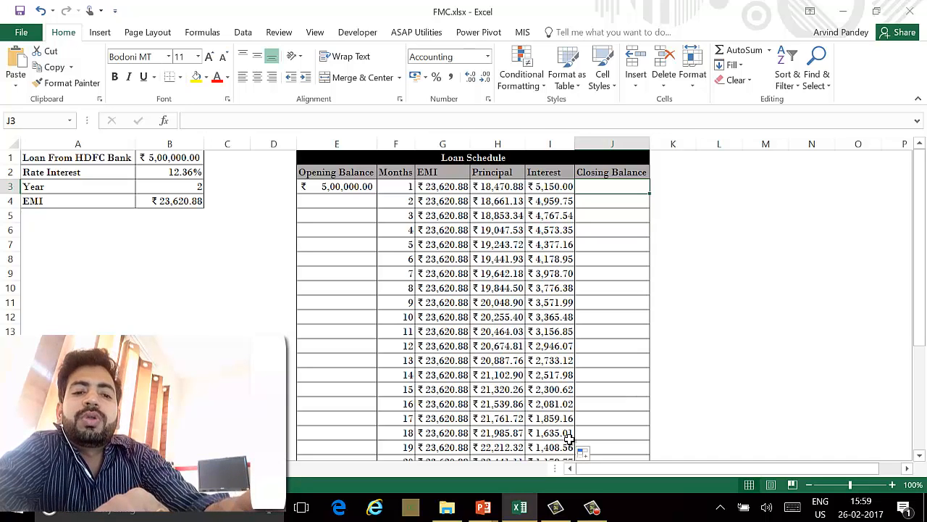
{"action": "type", "text": "="}
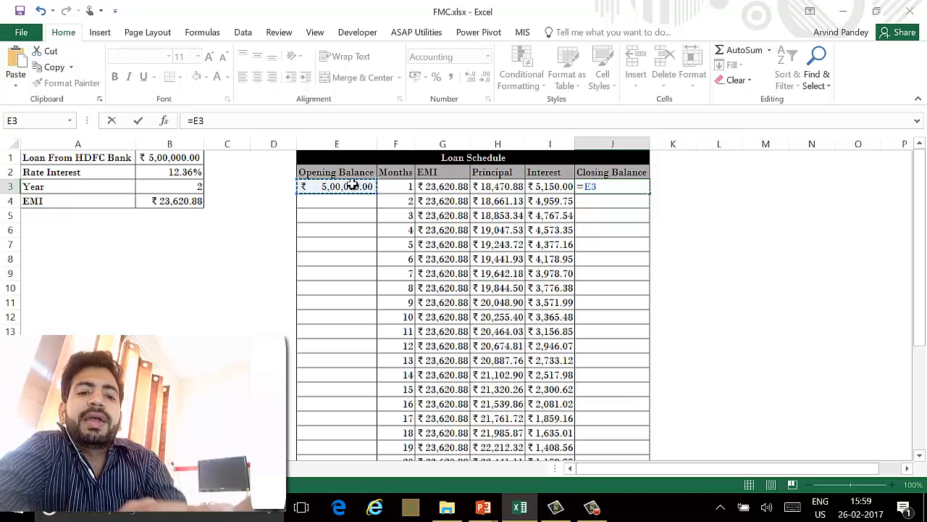
{"action": "type", "text": "-"}
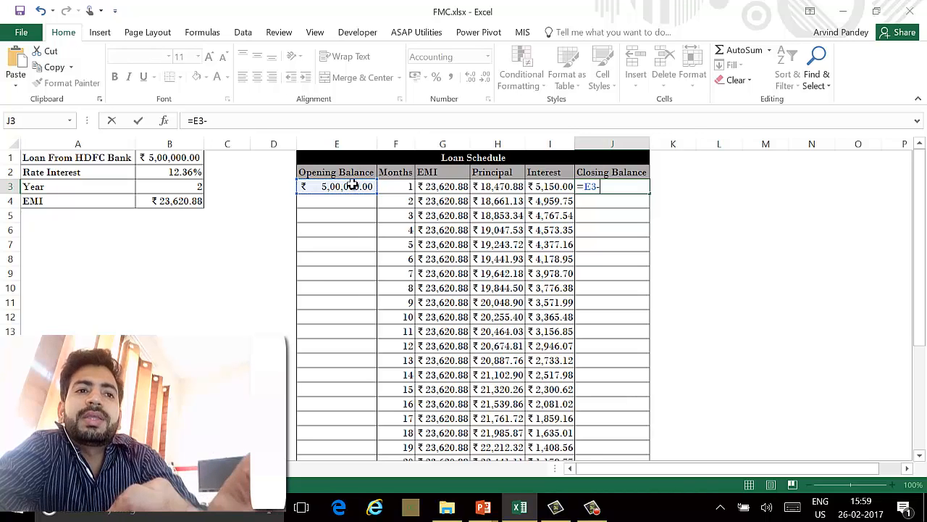
{"action": "left_click", "coordinate": [492, 185]}
{"action": "key", "text": "Return"}
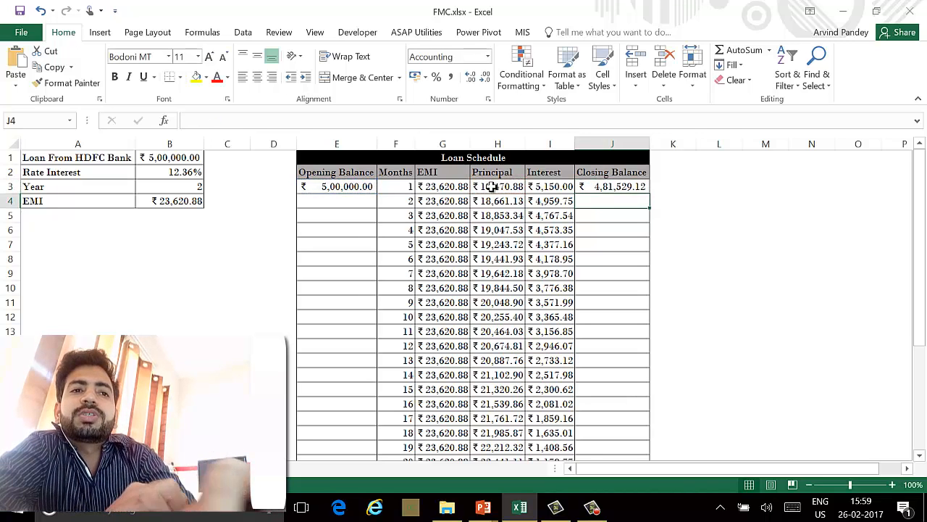
Enter the formula =J3 in the second Opening Balance cell, E4, to carry forward the first month's closing balance
{"action": "key", "text": "Left"}
{"action": "key", "text": "Left"}
{"action": "key", "text": "Left"}
{"action": "key", "text": "Left"}
{"action": "key", "text": "Left"}
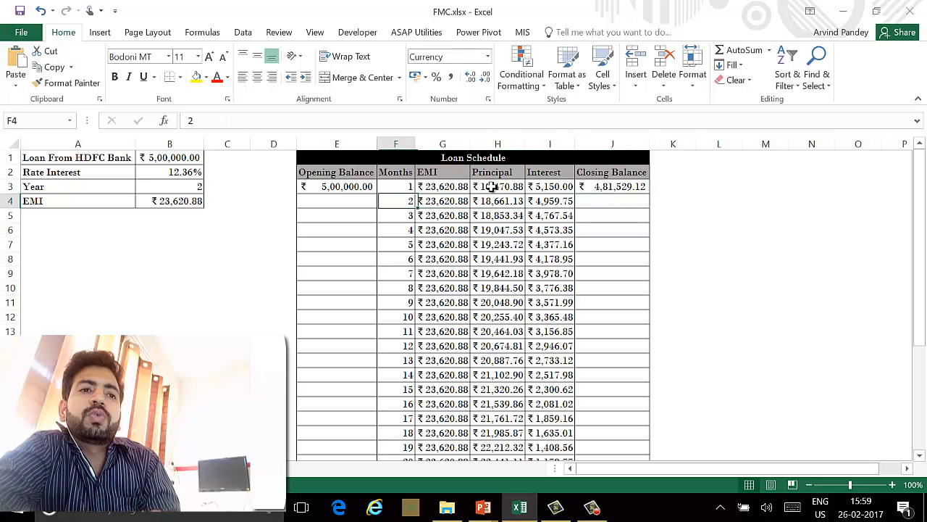
{"action": "type", "text": "="}
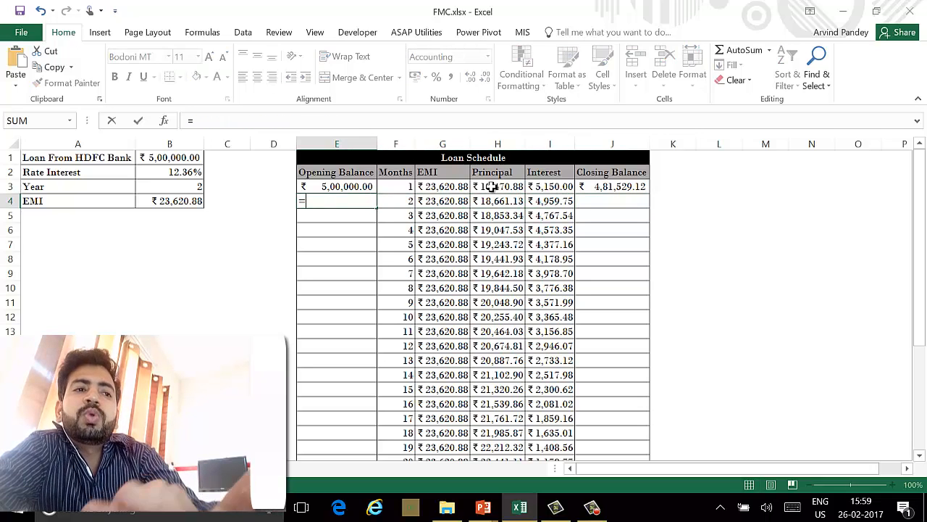
{"action": "key", "text": "Right"}
{"action": "key", "text": "Right"}
{"action": "key", "text": "Right"}
{"action": "key", "text": "Right"}
{"action": "key", "text": "Right"}
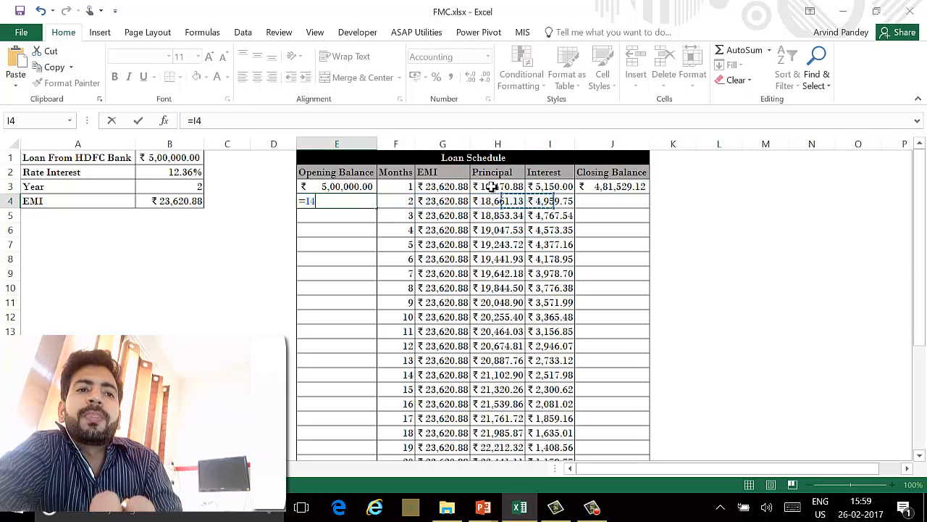
{"action": "key", "text": "Up"}
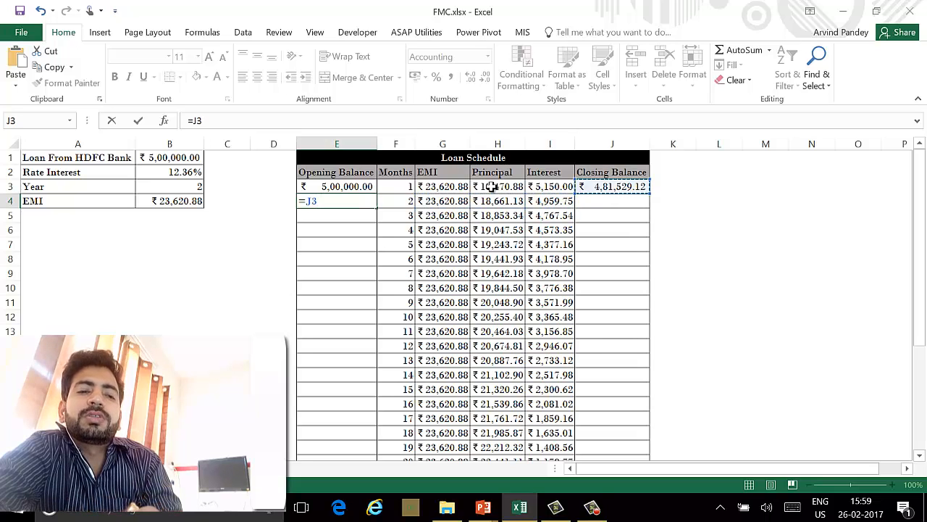
{"action": "key", "text": "Return"}
Fill the Opening Balance formula from E4 down through the month 24 row, E26
{"action": "key", "text": "Up"}
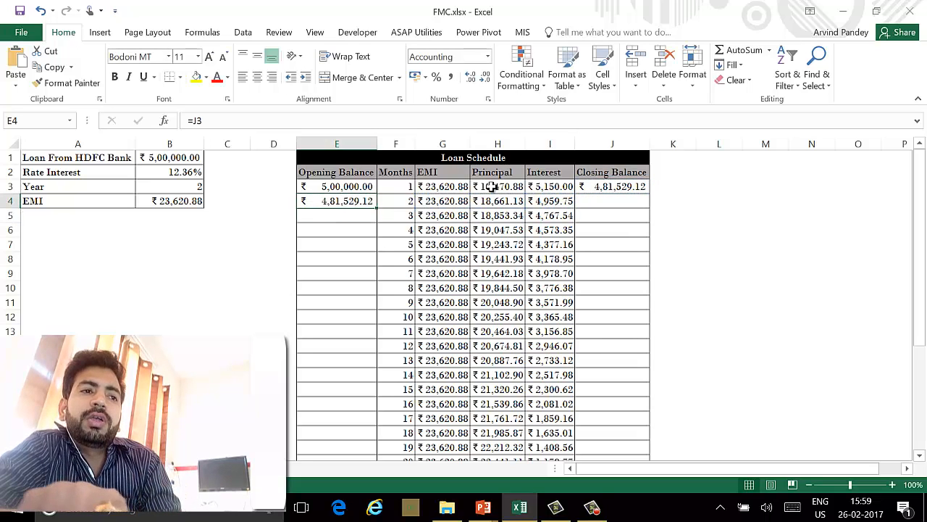
{"action": "key", "text": "shift+Down"}
{"action": "key", "text": "shift+Down"}
{"action": "key", "text": "shift+Down"}
{"action": "key", "text": "shift+Down"}
{"action": "key", "text": "shift+Down"}
{"action": "key", "text": "shift+Down"}
{"action": "key", "text": "shift+Down"}
{"action": "key", "text": "shift+Down"}
{"action": "key", "text": "shift+Down"}
{"action": "key", "text": "shift+Down"}
{"action": "key", "text": "shift+Down"}
{"action": "key", "text": "shift+Down"}
{"action": "key", "text": "shift+Down"}
{"action": "key", "text": "shift+Down"}
{"action": "key", "text": "shift+Down"}
{"action": "key", "text": "shift+Down"}
{"action": "key", "text": "shift+Down"}
{"action": "key", "text": "shift+Down"}
{"action": "key", "text": "shift+Down"}
{"action": "key", "text": "shift+Down"}
{"action": "key", "text": "shift+Down"}
{"action": "key", "text": "shift+Down"}
{"action": "key", "text": "shift+Down"}
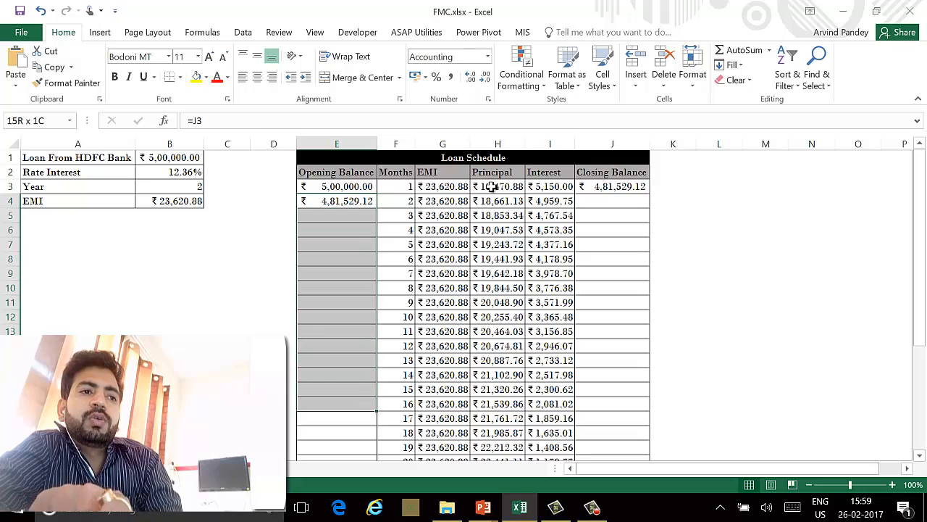
{"action": "scroll", "coordinate": [491, 186], "scroll_direction": "down", "scroll_amount": 1}
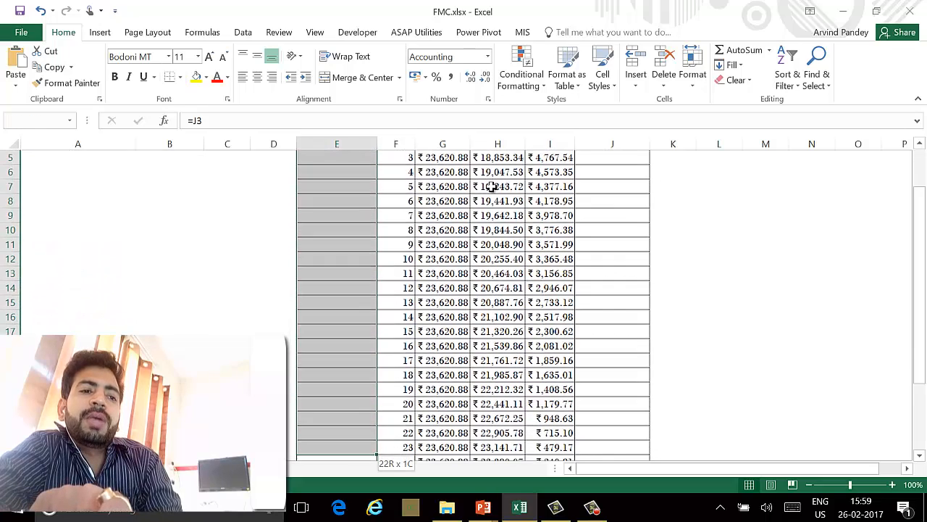
{"action": "key", "text": "shift+Up"}
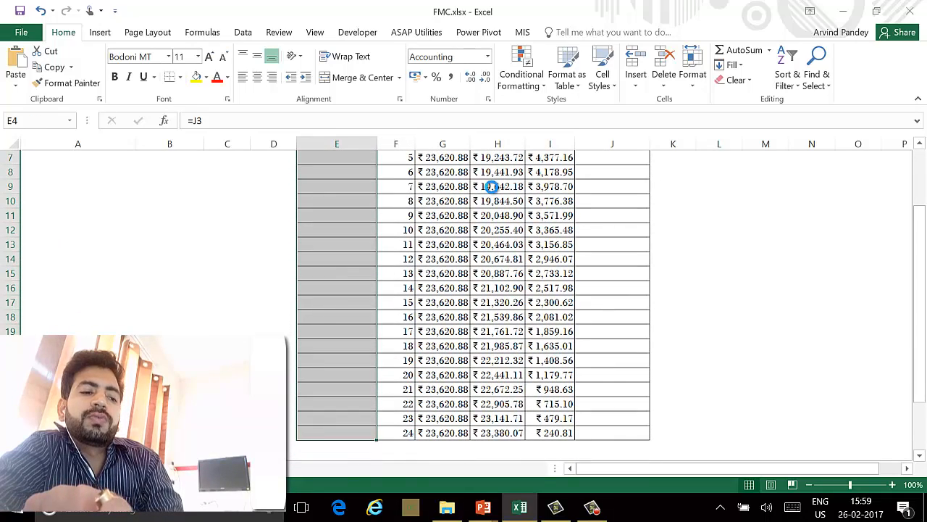
{"action": "key", "text": "ctrl+d"}
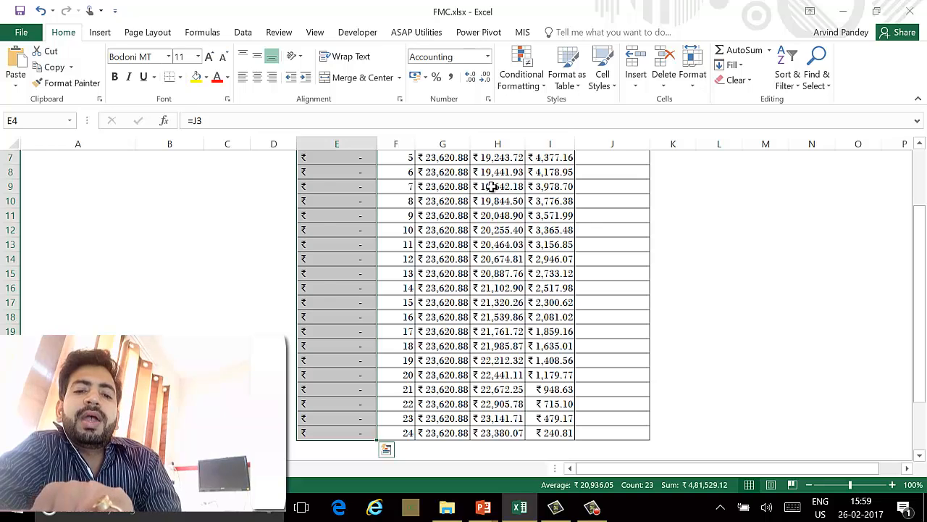
Fill the Closing Balance formula from J3 down through the month 24 row, J26
{"action": "key", "text": "Right"}
{"action": "key", "text": "Up"}
{"action": "key", "text": "Up"}
{"action": "key", "text": "Right"}
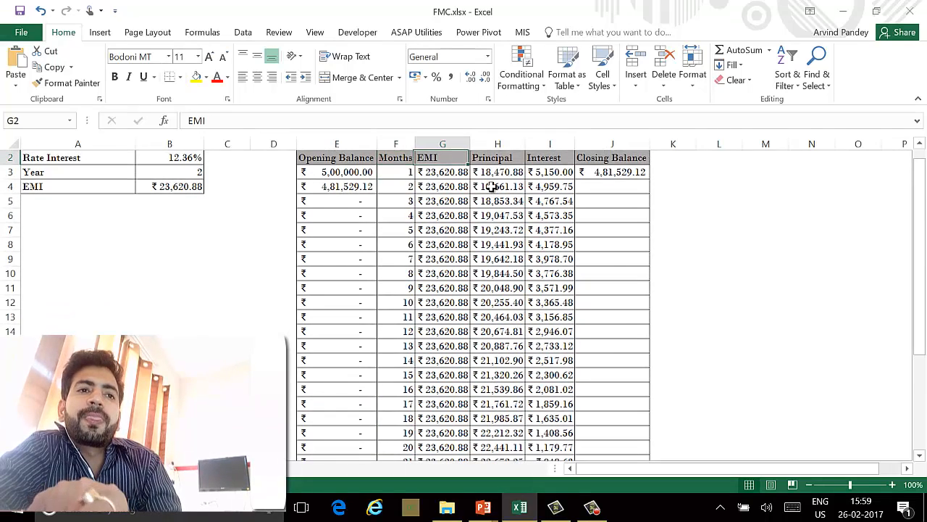
{"action": "key", "text": "Right"}
{"action": "key", "text": "Right"}
{"action": "key", "text": "Right"}
{"action": "key", "text": "Down"}
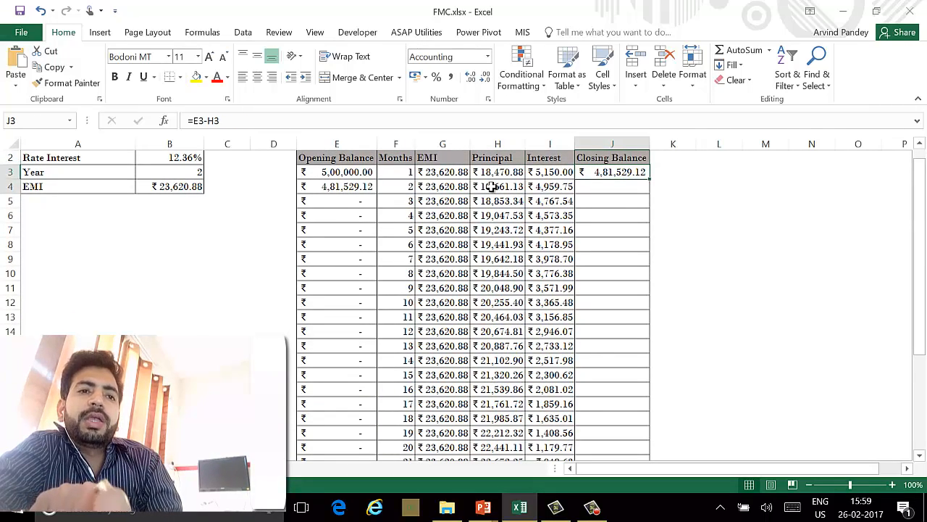
{"action": "key", "text": "shift+Down"}
{"action": "key", "text": "shift+Down"}
{"action": "key", "text": "shift+Down"}
{"action": "key", "text": "shift+Down"}
{"action": "key", "text": "shift+Down"}
{"action": "key", "text": "shift+Down"}
{"action": "key", "text": "shift+Down"}
{"action": "key", "text": "shift+Down"}
{"action": "key", "text": "shift+Down"}
{"action": "key", "text": "shift+Down"}
{"action": "key", "text": "shift+Down"}
{"action": "key", "text": "shift+Down"}
{"action": "key", "text": "shift+Down"}
{"action": "key", "text": "shift+Down"}
{"action": "key", "text": "shift+Down"}
{"action": "key", "text": "shift+Down"}
{"action": "key", "text": "shift+Down"}
{"action": "key", "text": "shift+Down"}
{"action": "key", "text": "shift+Down"}
{"action": "key", "text": "shift+Down"}
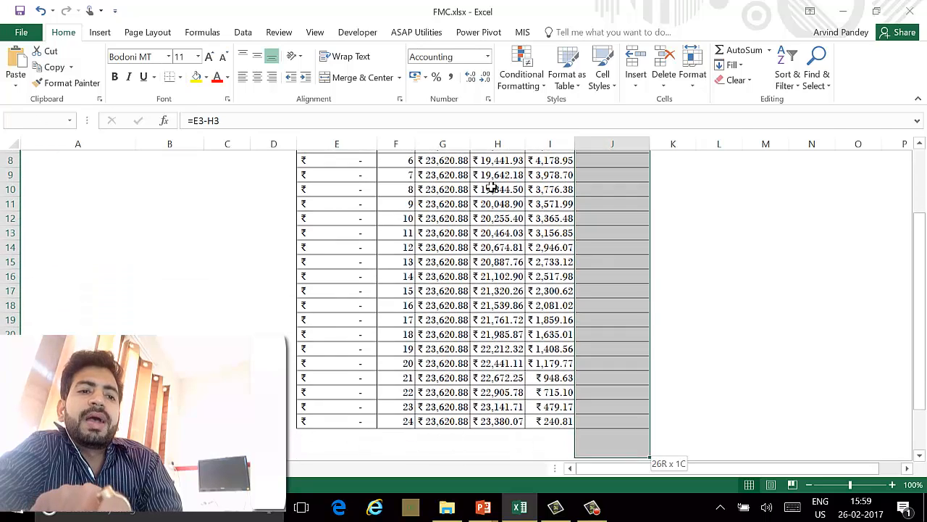
{"action": "key", "text": "shift+Up"}
{"action": "key", "text": "shift+Up"}
{"action": "key", "text": "ctrl+v"}
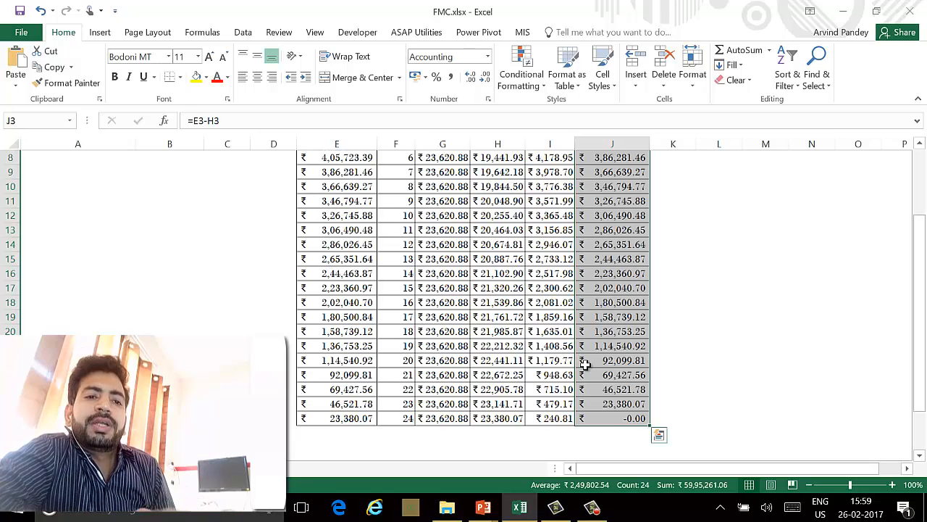
Review the Closing Balance column from the last month's cell, J26, back up to its header
{"action": "left_click", "coordinate": [615, 418]}
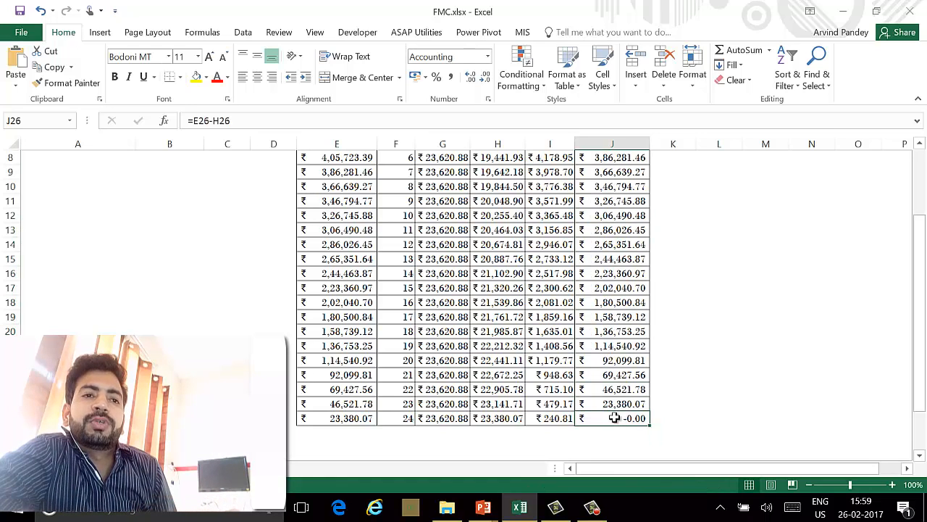
{"action": "key", "text": "Up"}
{"action": "key", "text": "Up"}
{"action": "key", "text": "Up"}
{"action": "key", "text": "Up"}
{"action": "key", "text": "Up"}
{"action": "key", "text": "Up"}
{"action": "key", "text": "Up"}
{"action": "key", "text": "Up"}
{"action": "key", "text": "Up"}
{"action": "key", "text": "Up"}
{"action": "key", "text": "Up"}
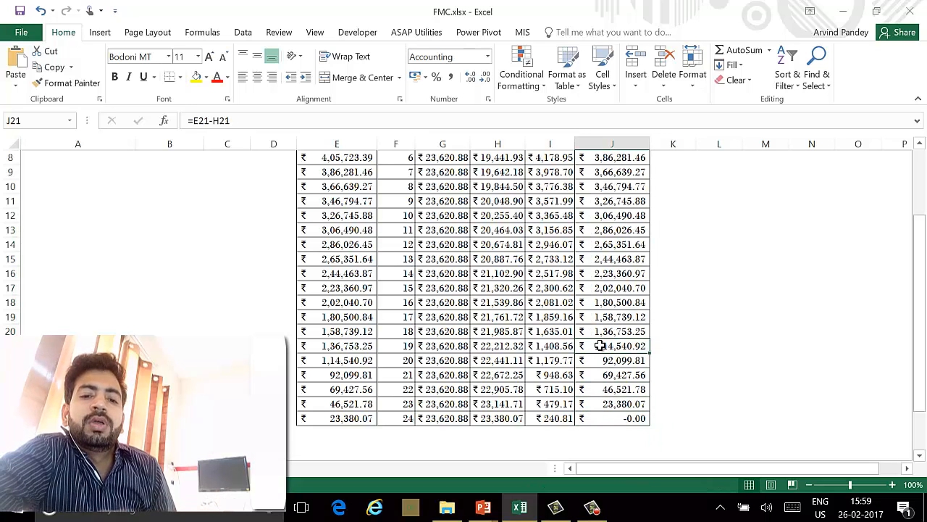
{"action": "key", "text": "Up"}
{"action": "key", "text": "Up"}
{"action": "key", "text": "Up"}
{"action": "key", "text": "Up"}
{"action": "key", "text": "Up"}
{"action": "key", "text": "Up"}
{"action": "key", "text": "Up"}
{"action": "key", "text": "Up"}
{"action": "key", "text": "Up"}
{"action": "key", "text": "Up"}
{"action": "key", "text": "Up"}
{"action": "key", "text": "Up"}
{"action": "key", "text": "Up"}
{"action": "key", "text": "Up"}
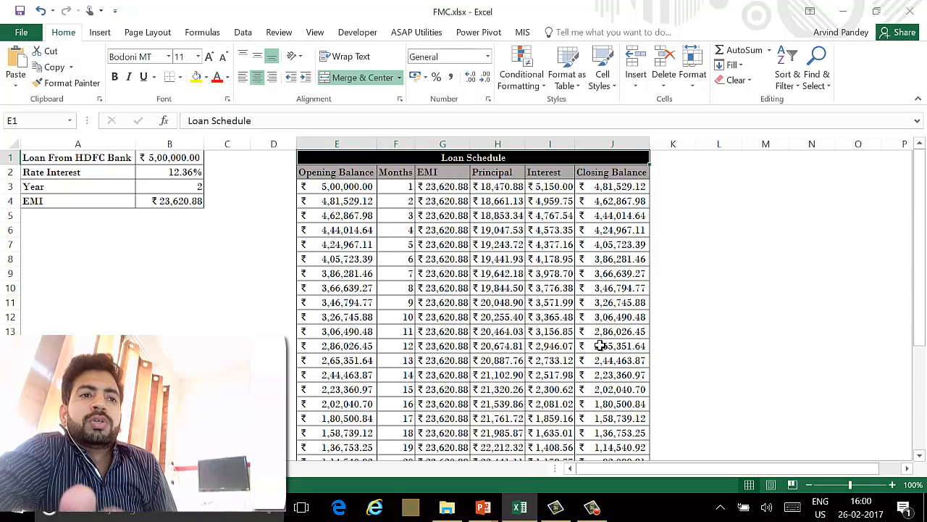
{"action": "key", "text": "Down"}
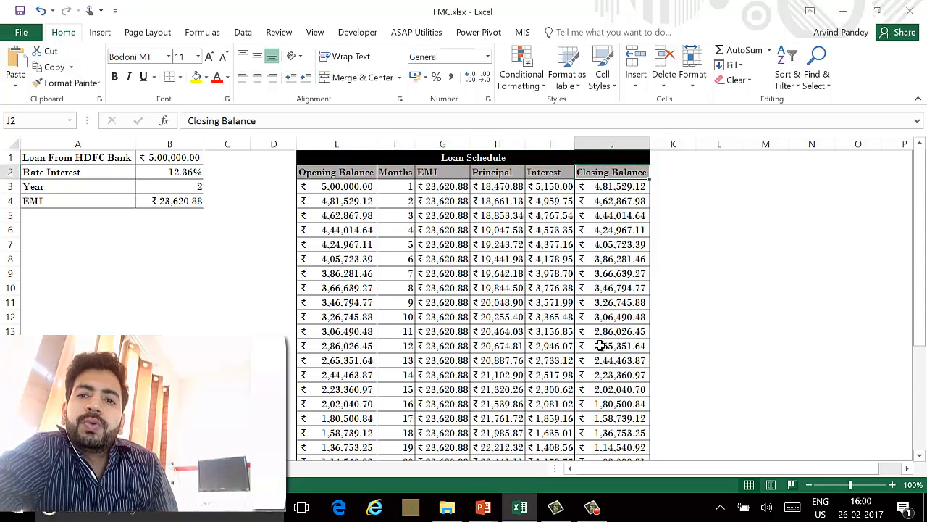